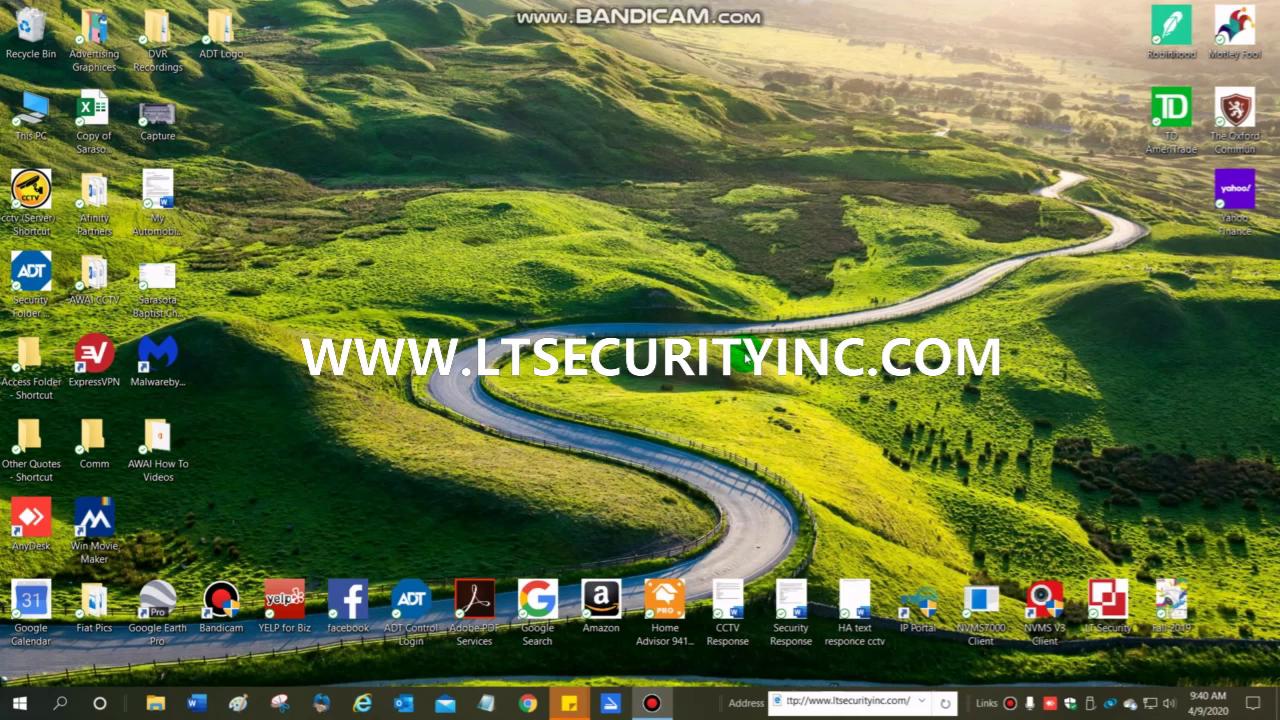
# Go to ltsecurityinc.com's Support > Download page and expand the Client Software section.
pyautogui.click(903, 705)
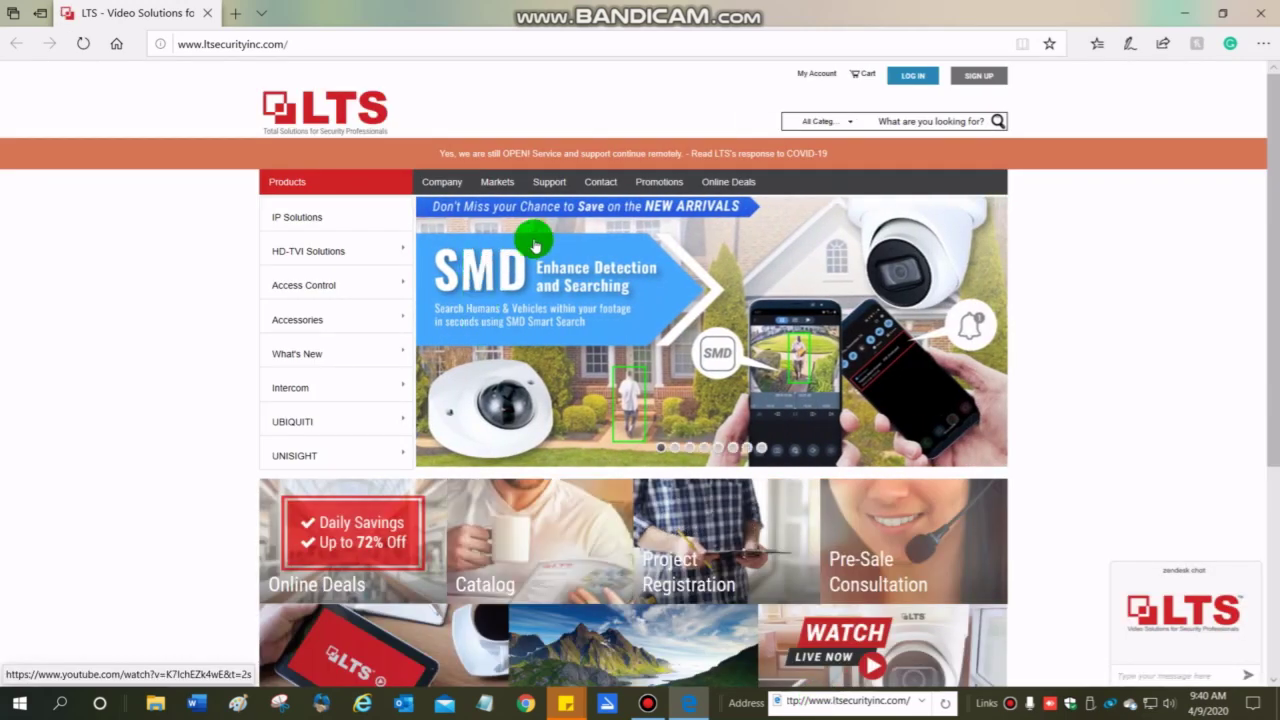
pyautogui.moveTo(545, 186)
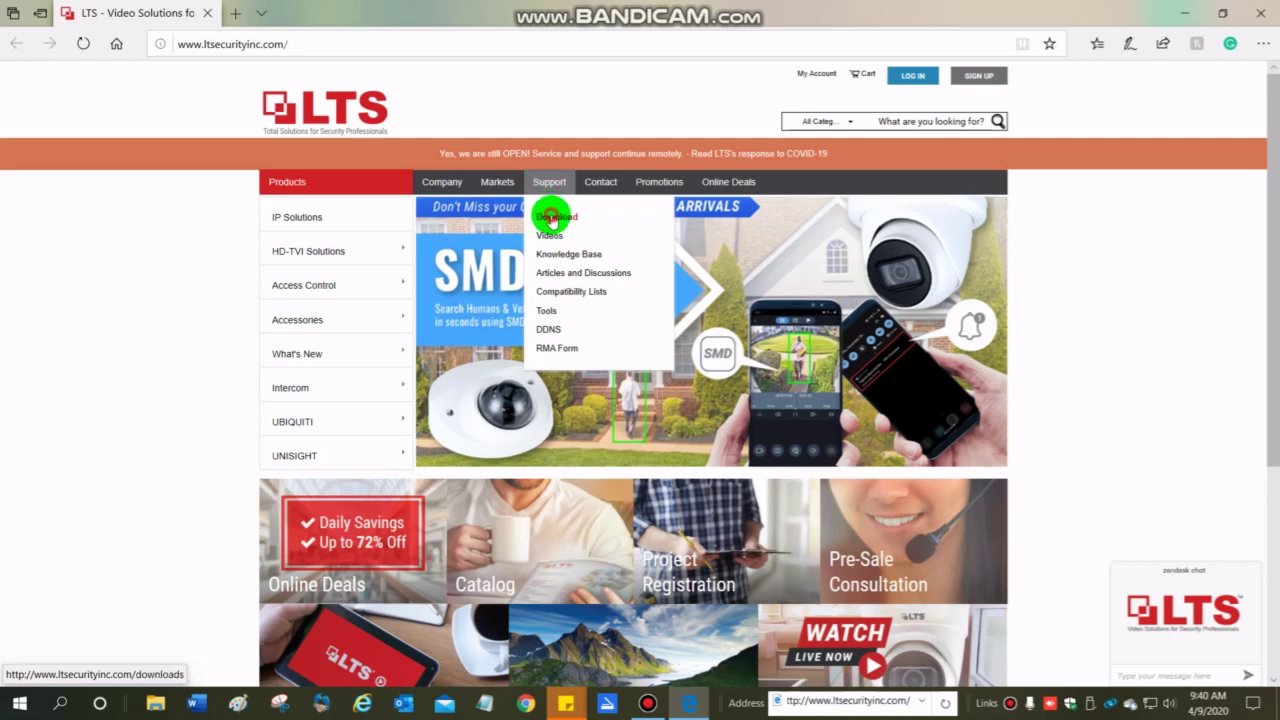
pyautogui.click(551, 218)
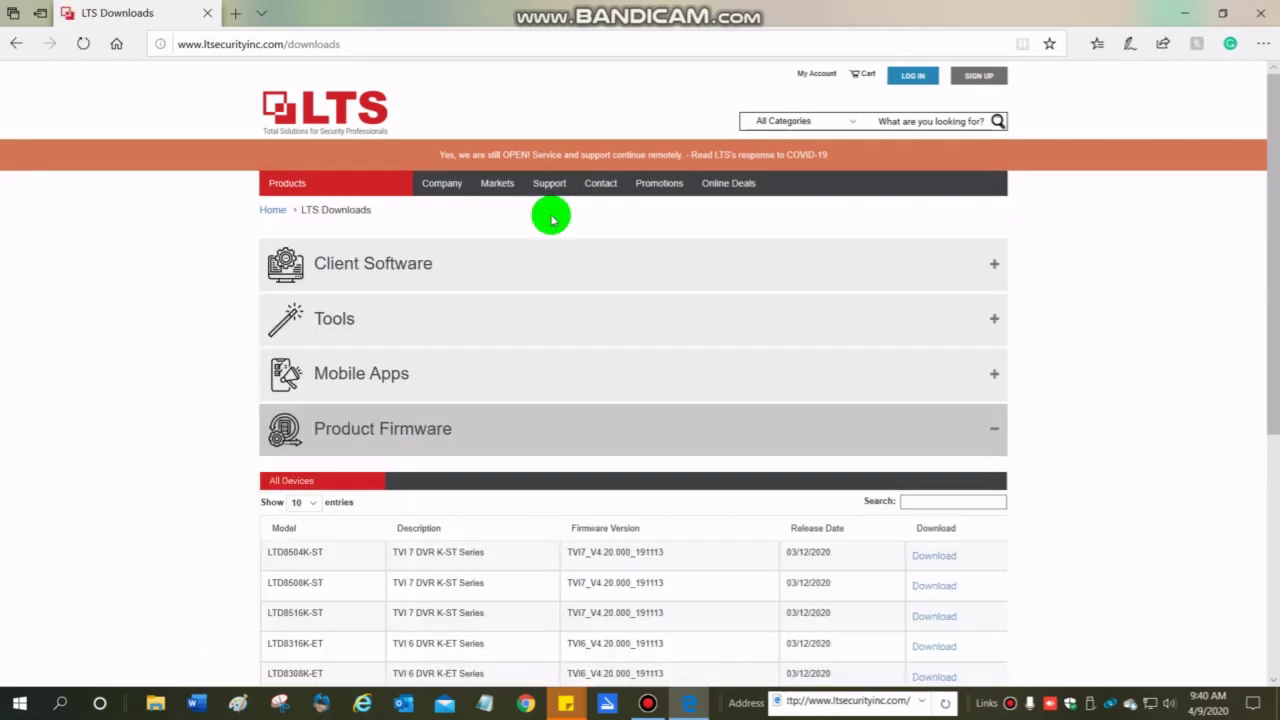
pyautogui.click(376, 272)
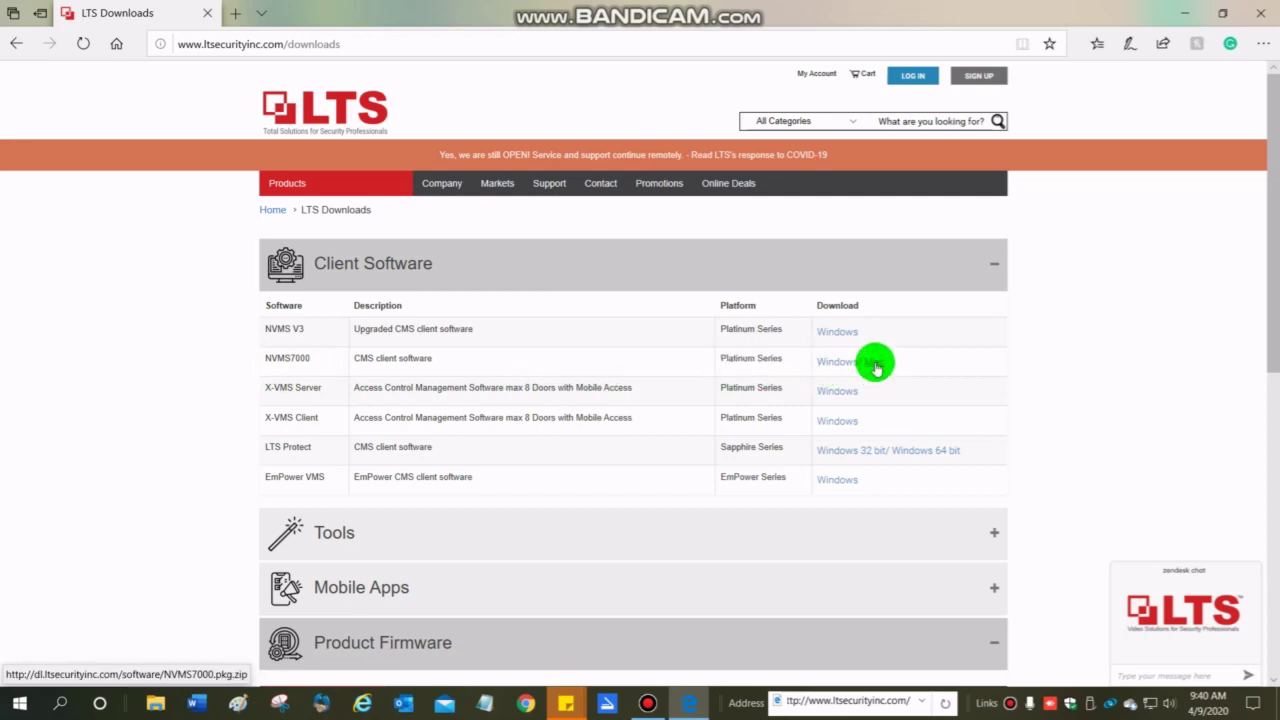
# Download the NVMS7000 Windows client and open NVMS7000.zip in File Explorer.
pyautogui.click(838, 364)
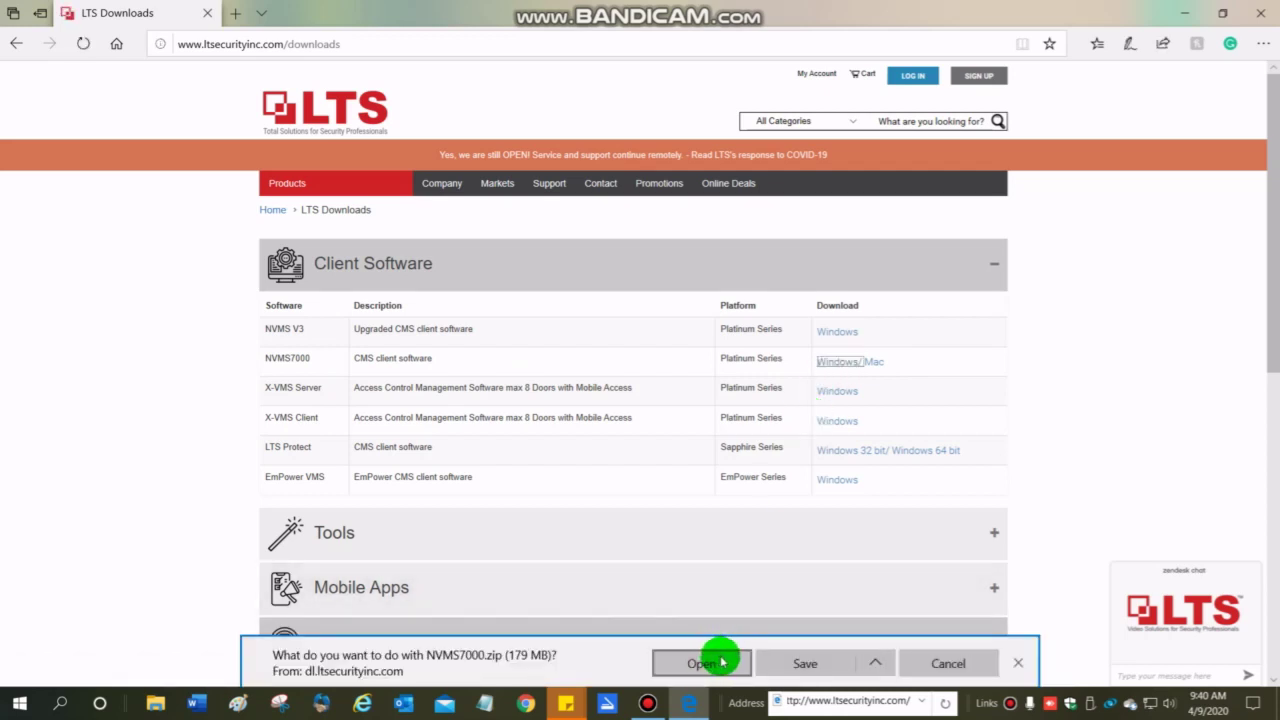
pyautogui.click(724, 664)
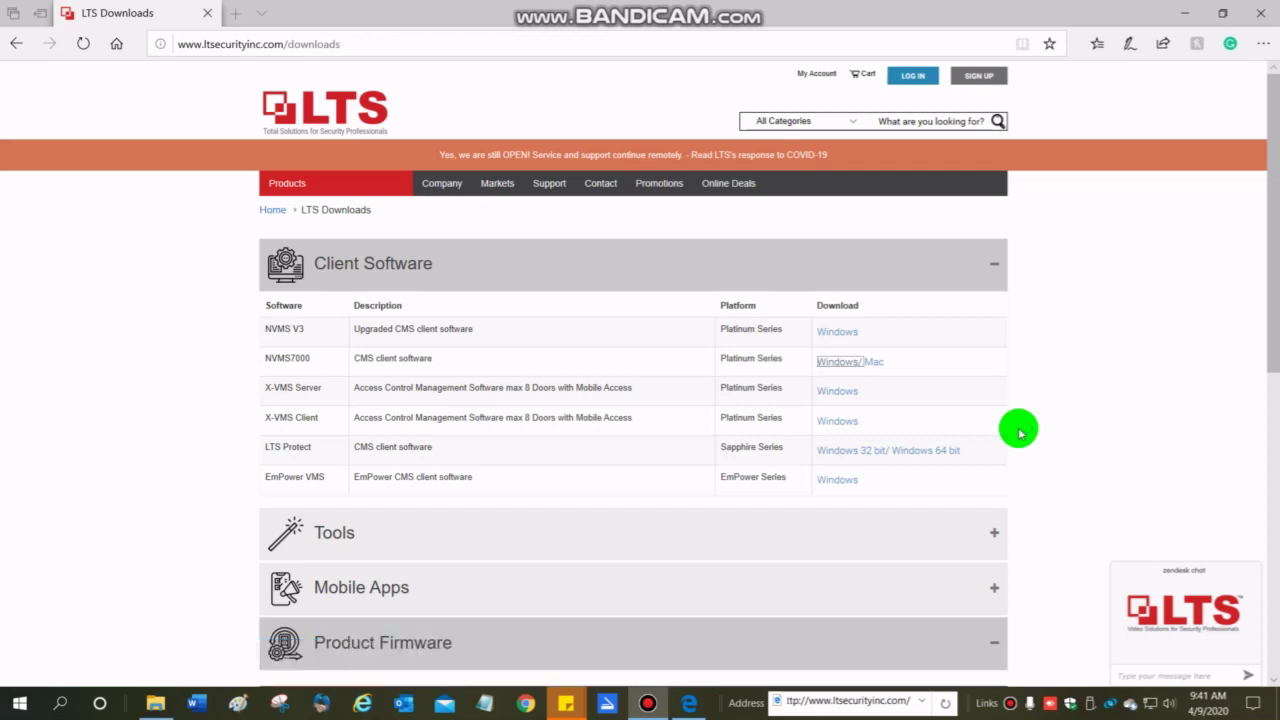
pyautogui.click(155, 703)
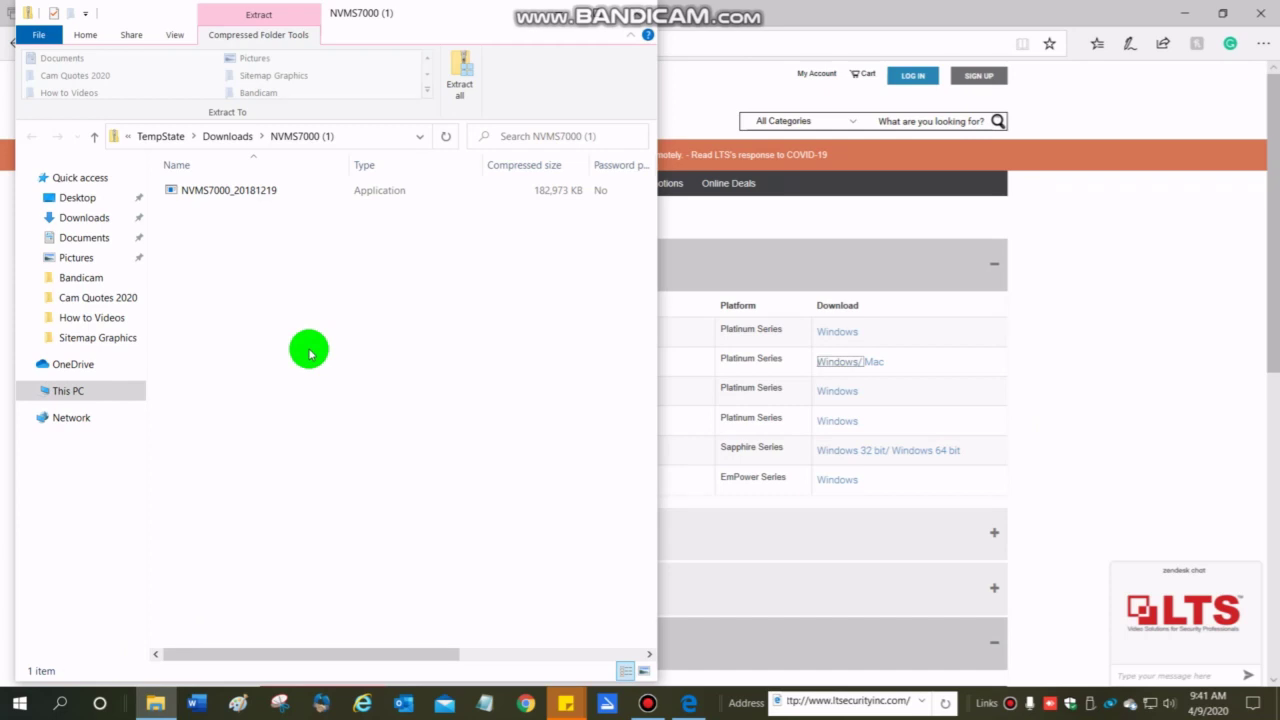
# Extract NVMS7000_20181219 from the zip into the suggested NVMS7000 (1) folder.
pyautogui.click(231, 195)
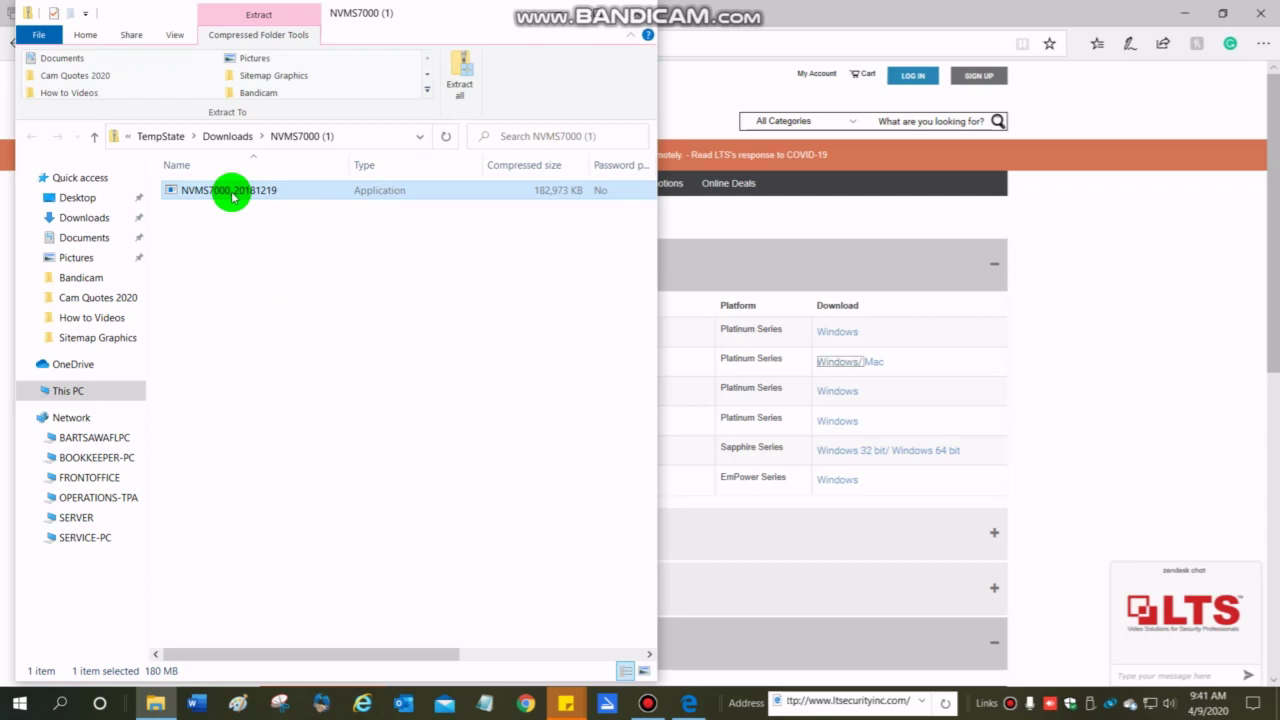
pyautogui.click(452, 75)
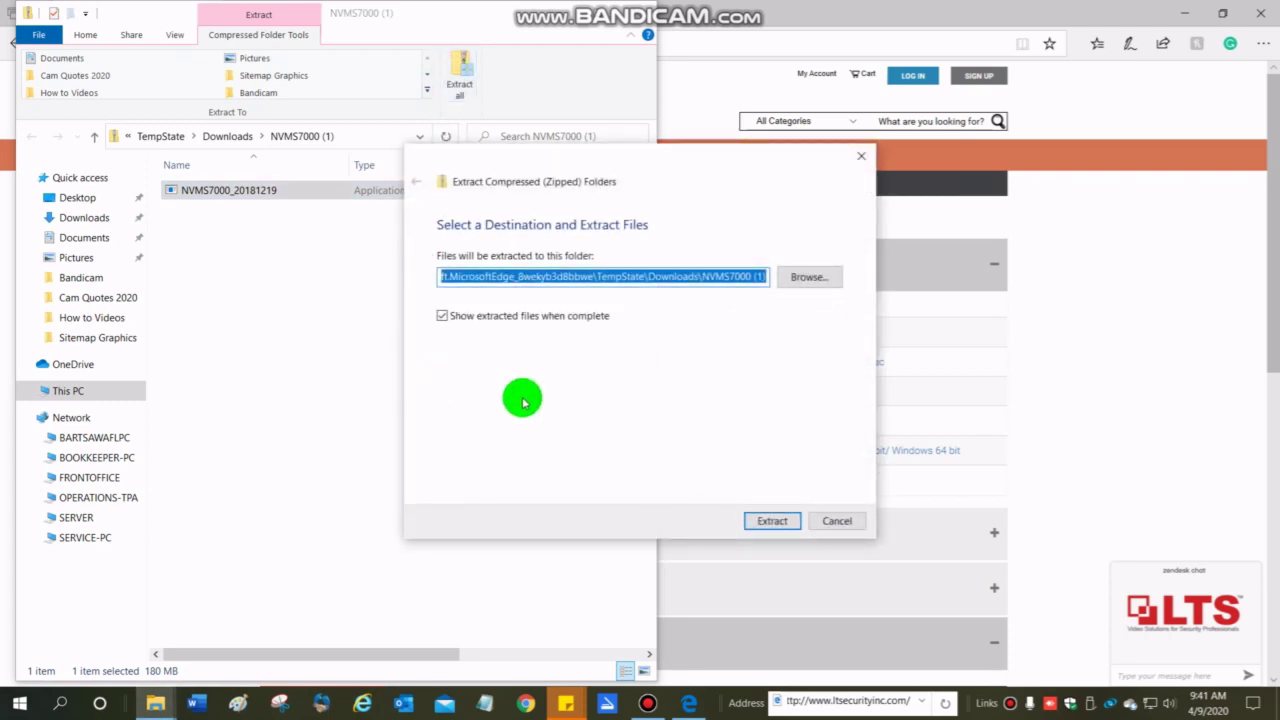
pyautogui.click(768, 521)
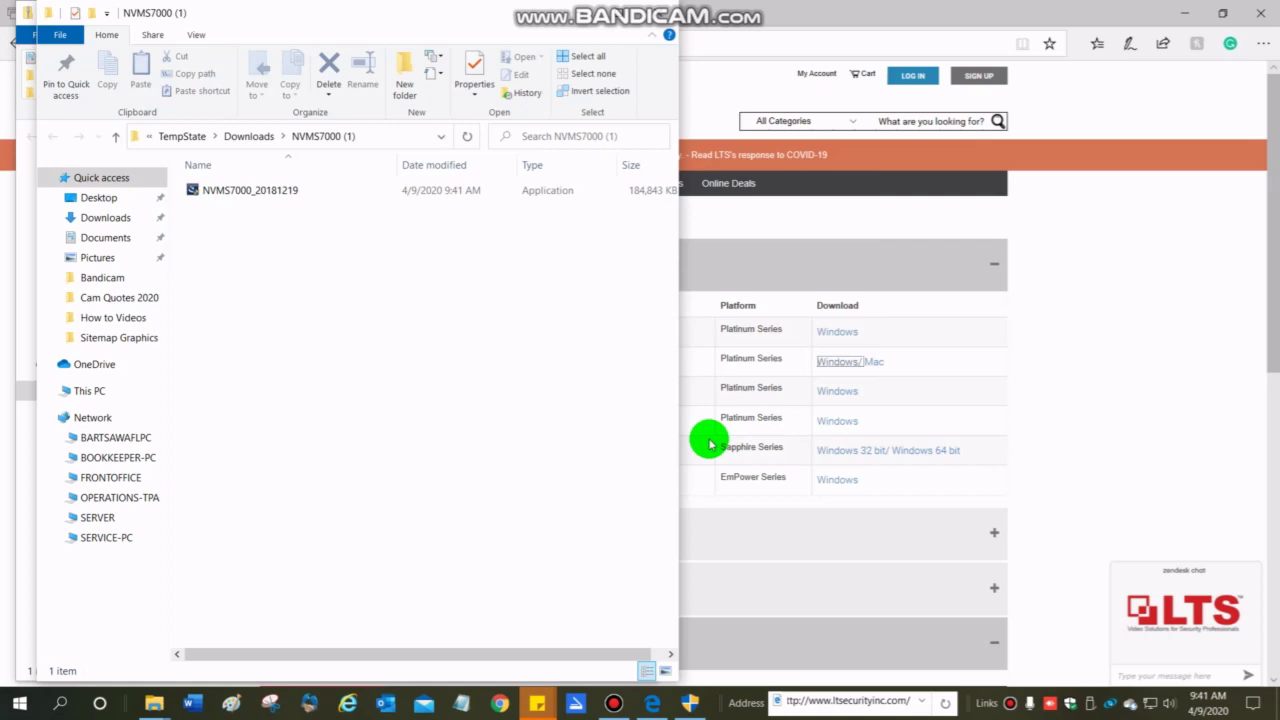
# Bring the NVMS7000 setup forward and close both Explorer windows and the LTS browser window.
pyautogui.click(690, 703)
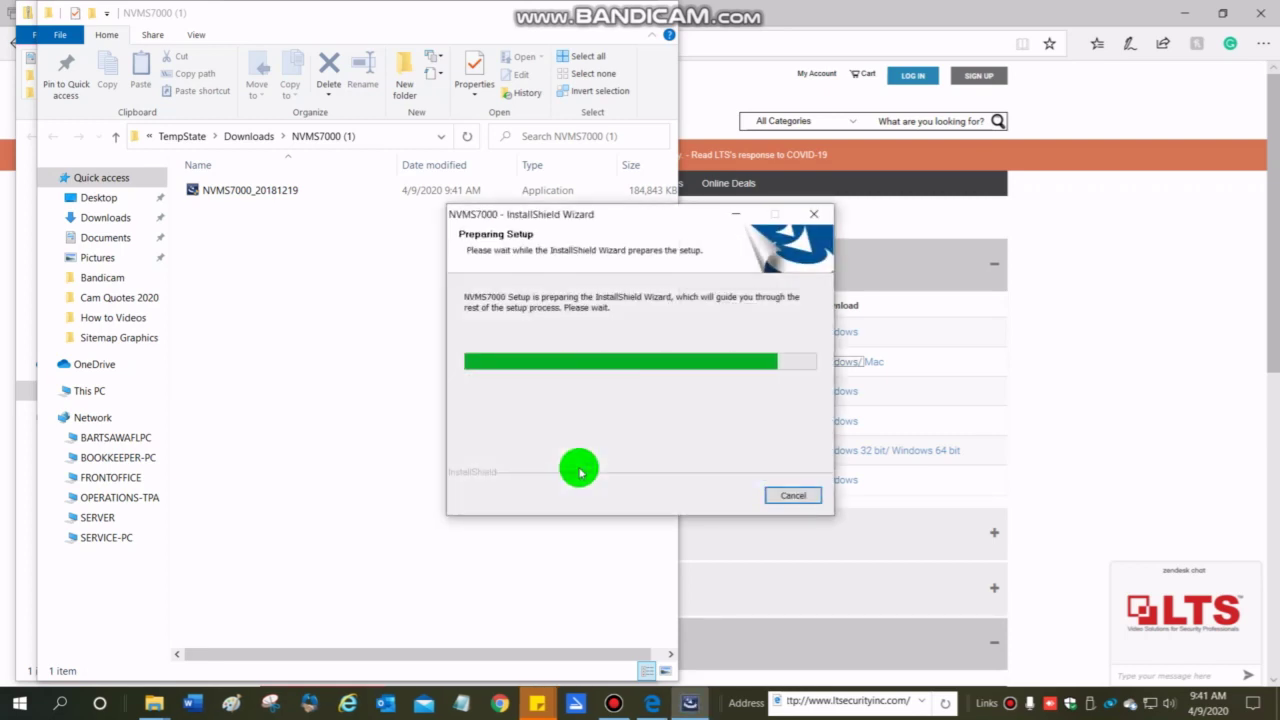
pyautogui.click(658, 14)
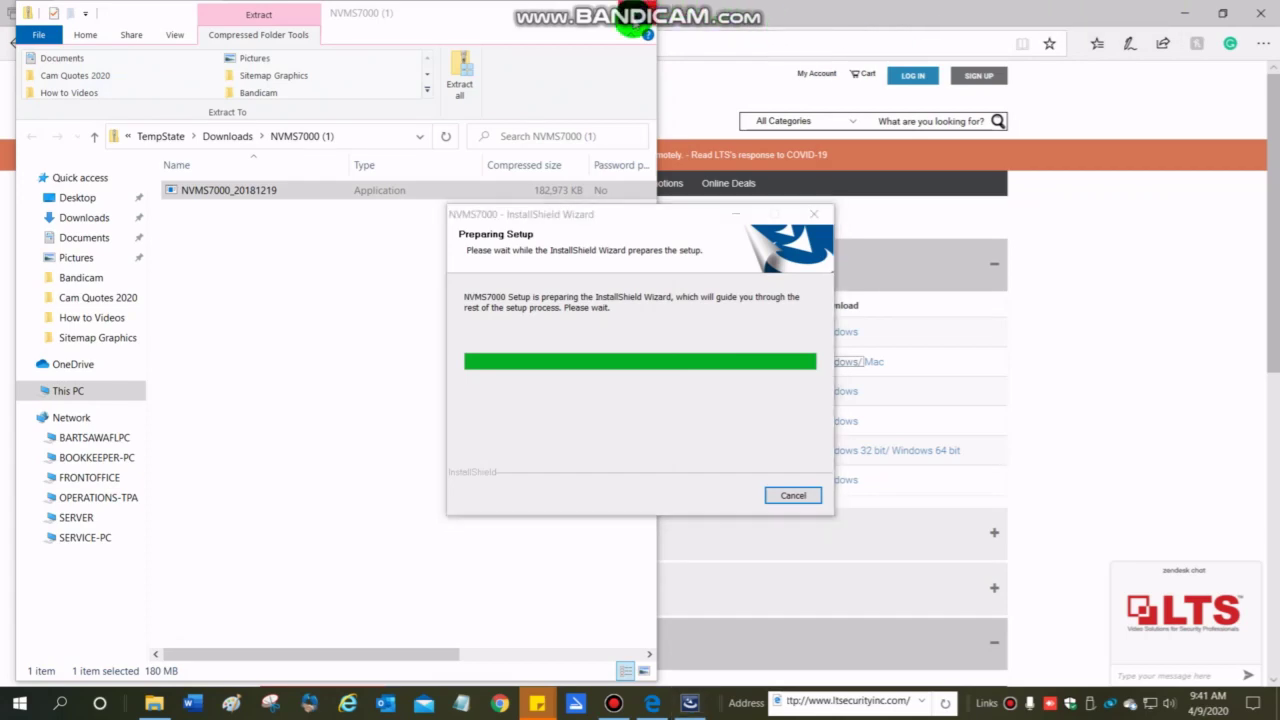
pyautogui.click(638, 14)
pyautogui.click(1262, 14)
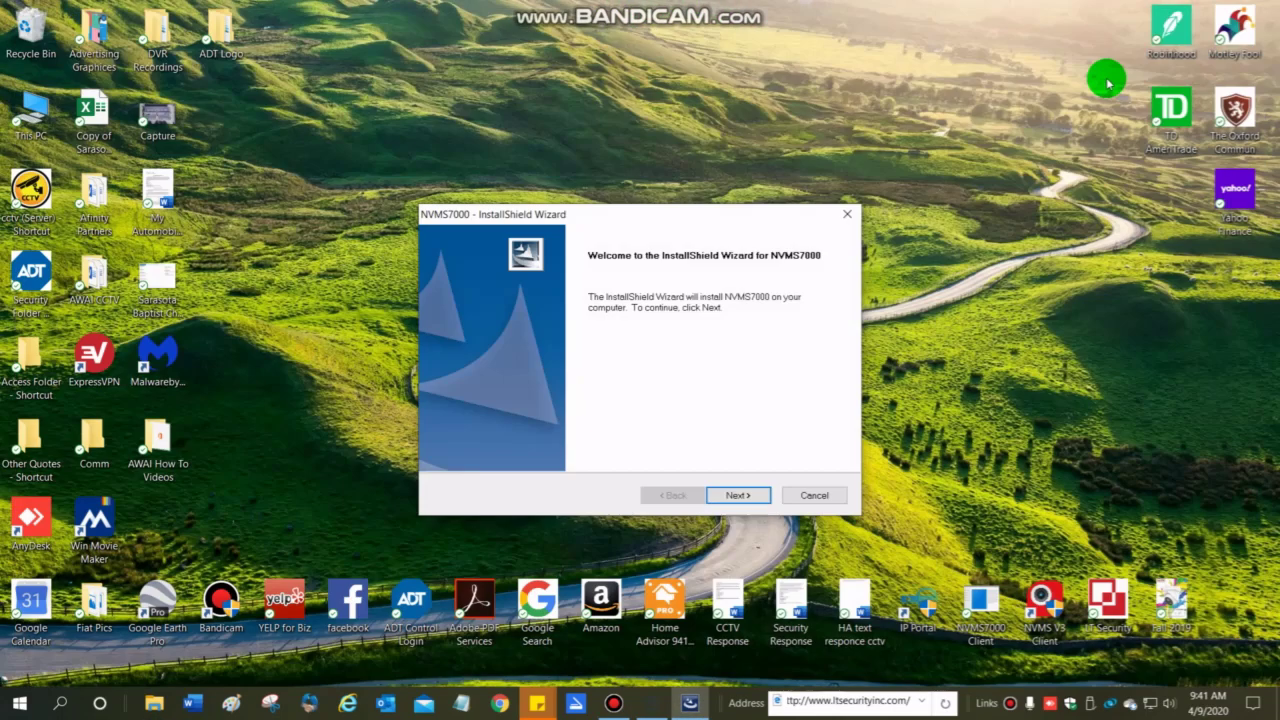
# Install the NVMS7000 Client feature to the default folder, keeping the desktop shortcut.
pyautogui.click(739, 495)
pyautogui.click(739, 495)
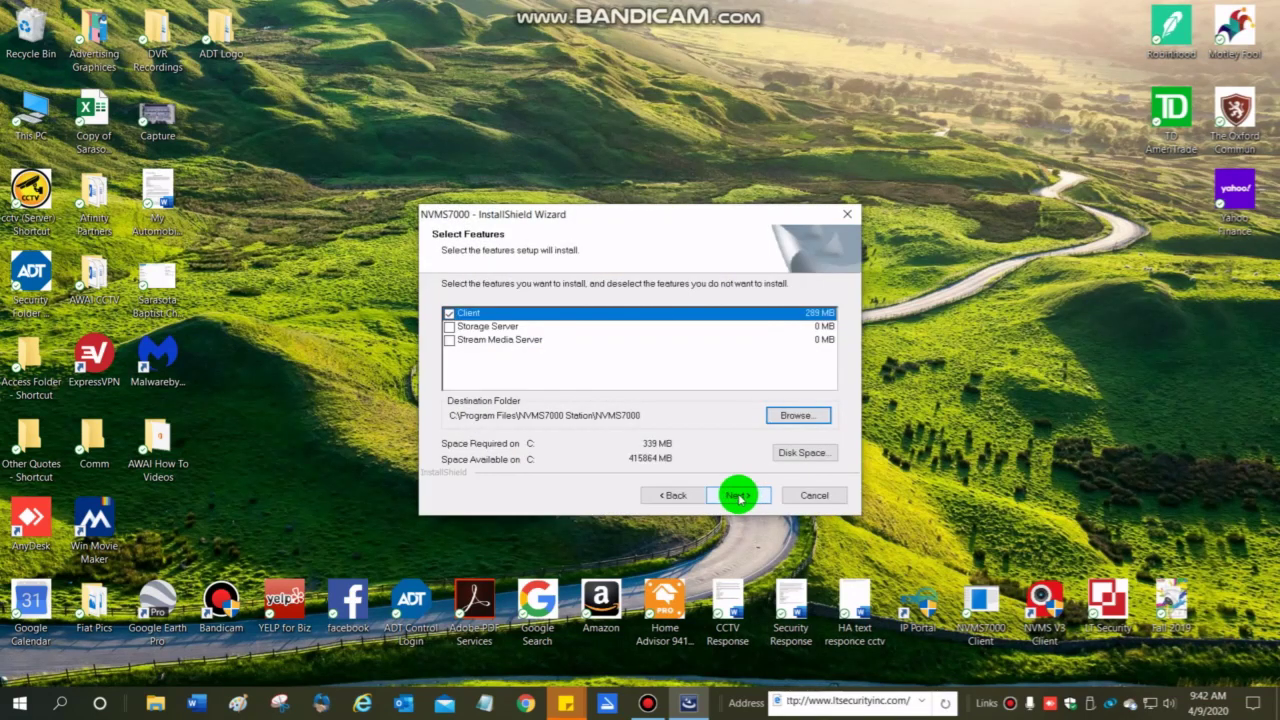
pyautogui.click(737, 496)
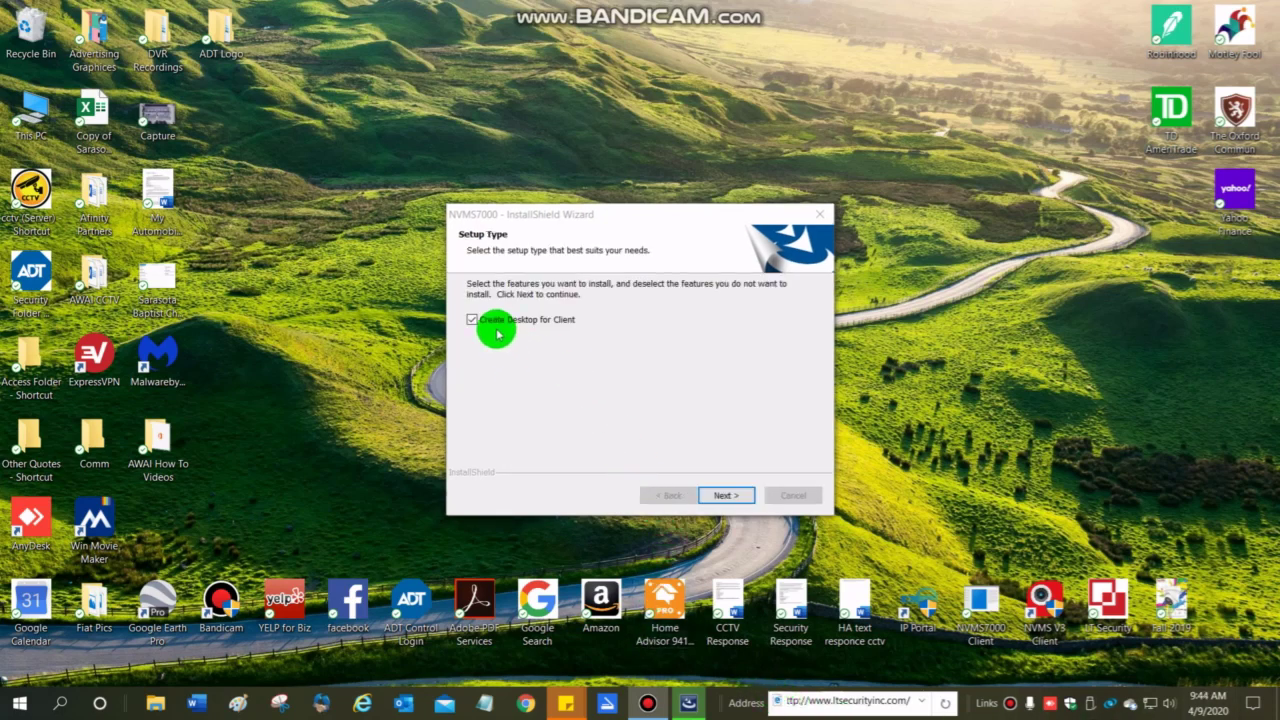
pyautogui.click(728, 494)
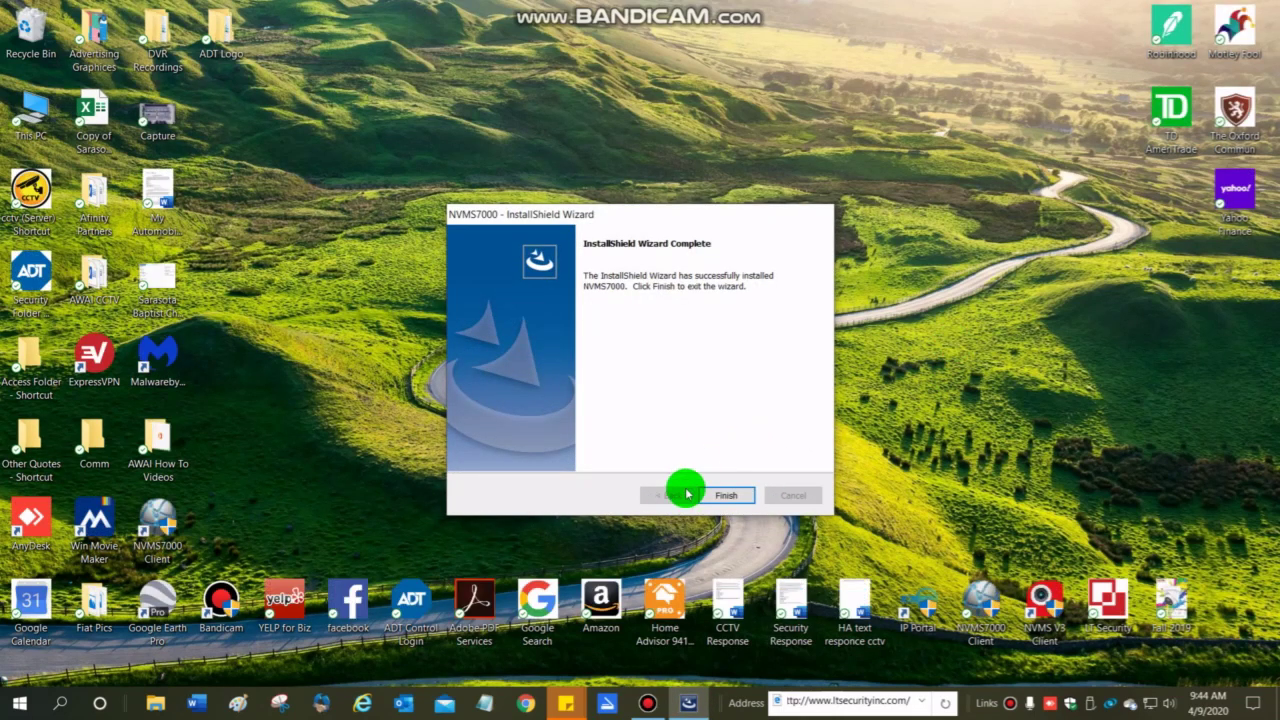
# Finish the installer and launch NVMS7000 Client from its desktop shortcut.
pyautogui.click(714, 496)
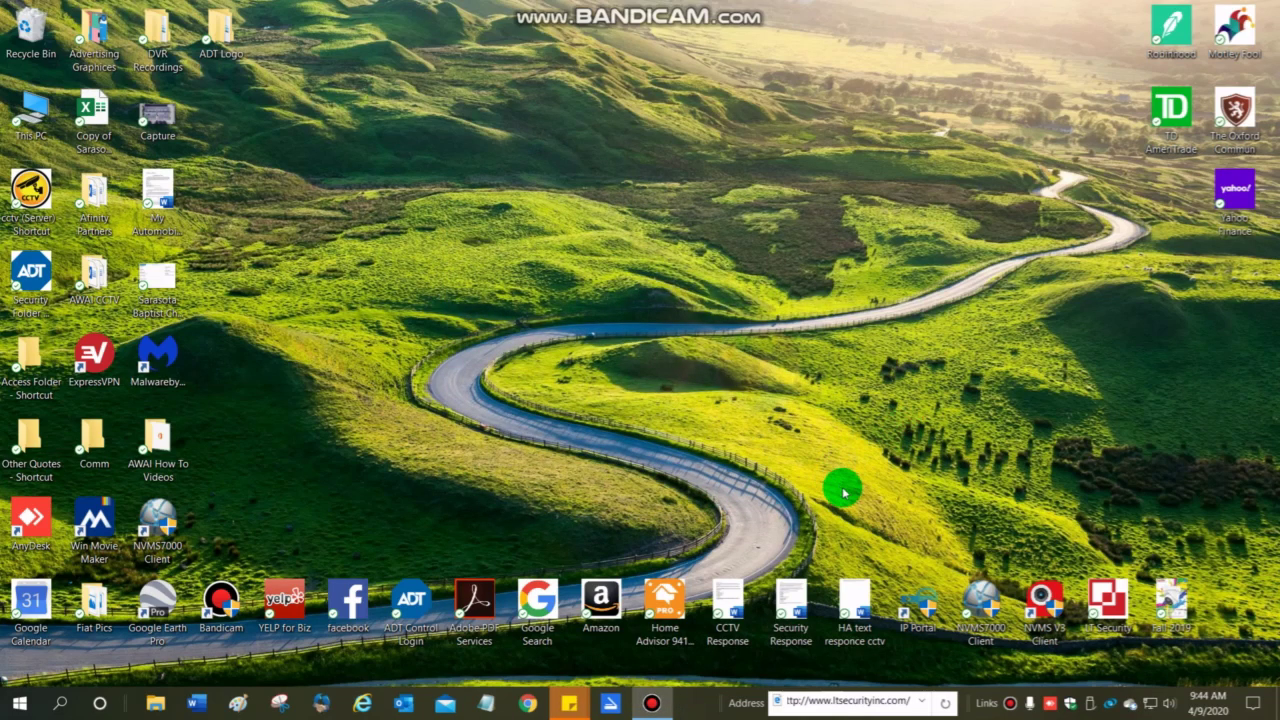
pyautogui.click(976, 600)
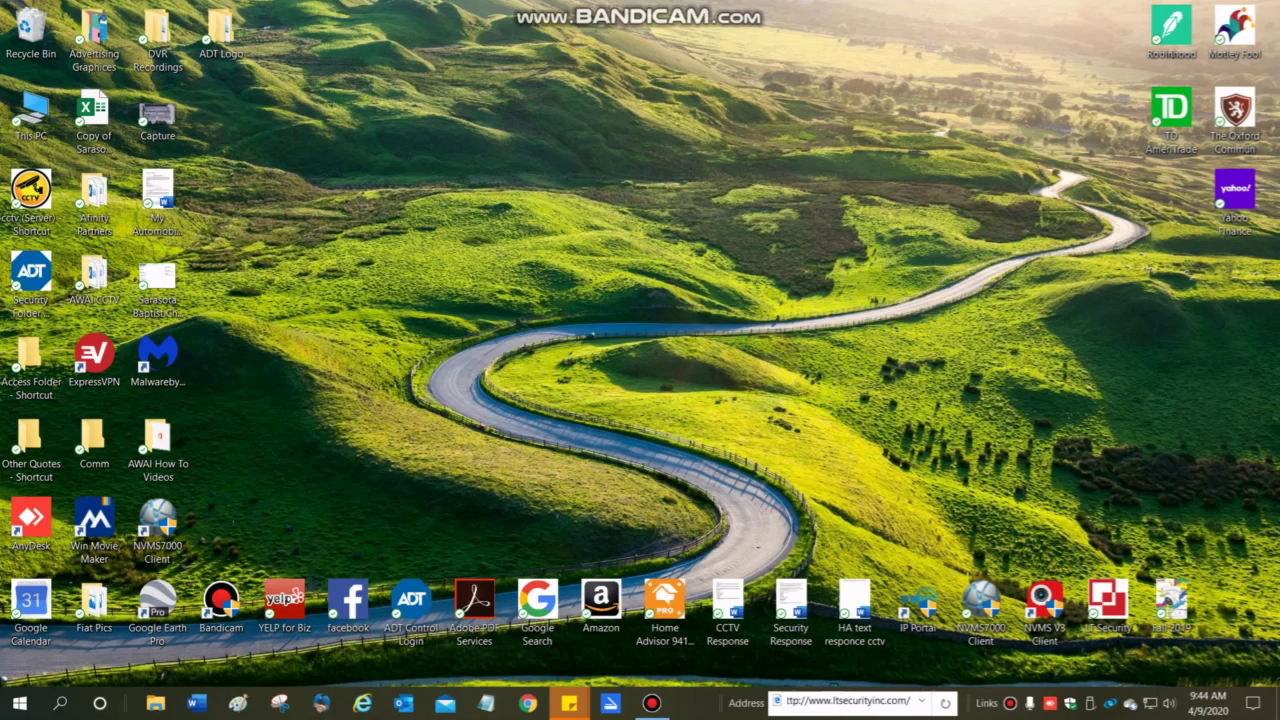
pyautogui.click(761, 281)
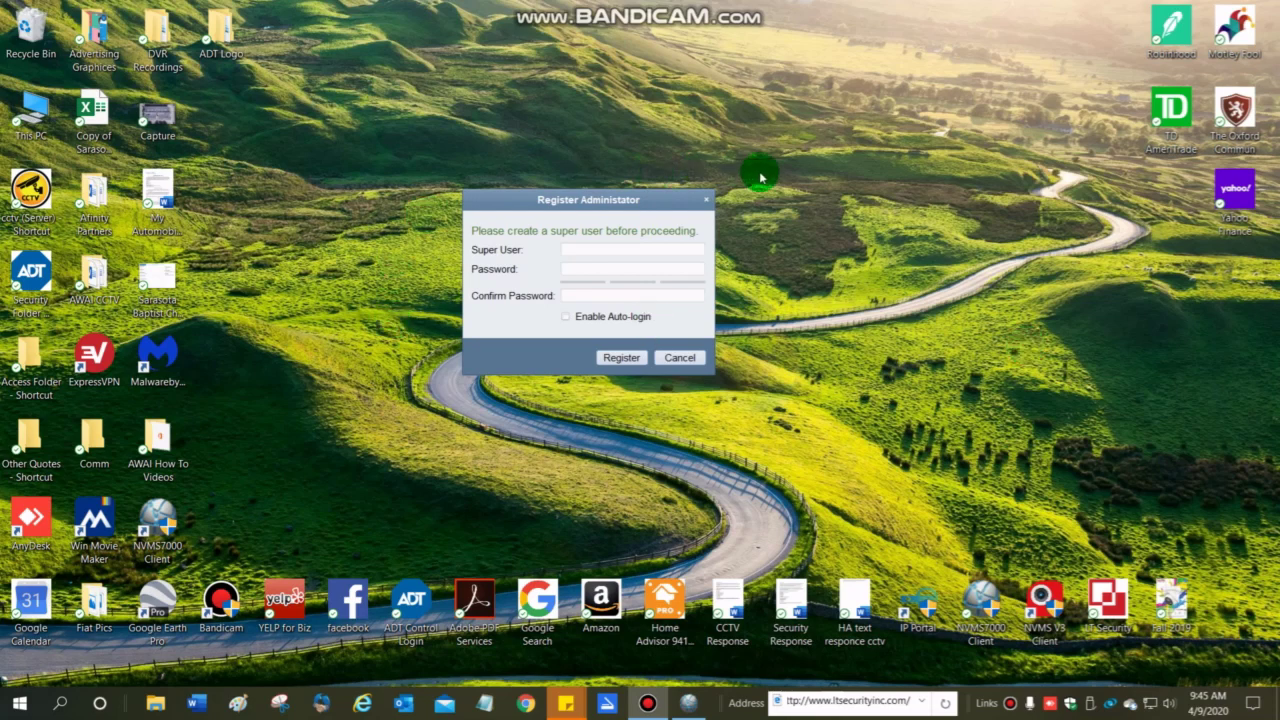
# Register super user 'admin' with a confirmed password and Enable Auto-login ticked.
pyautogui.click(628, 248)
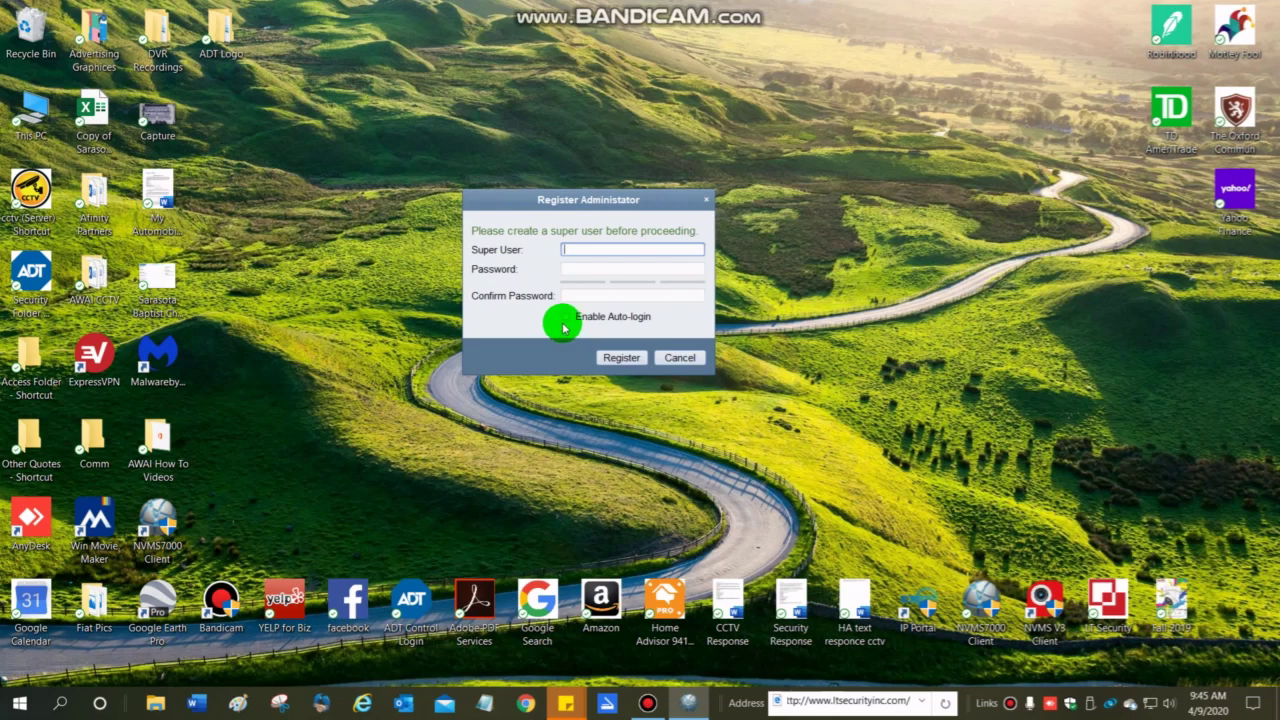
pyautogui.click(563, 314)
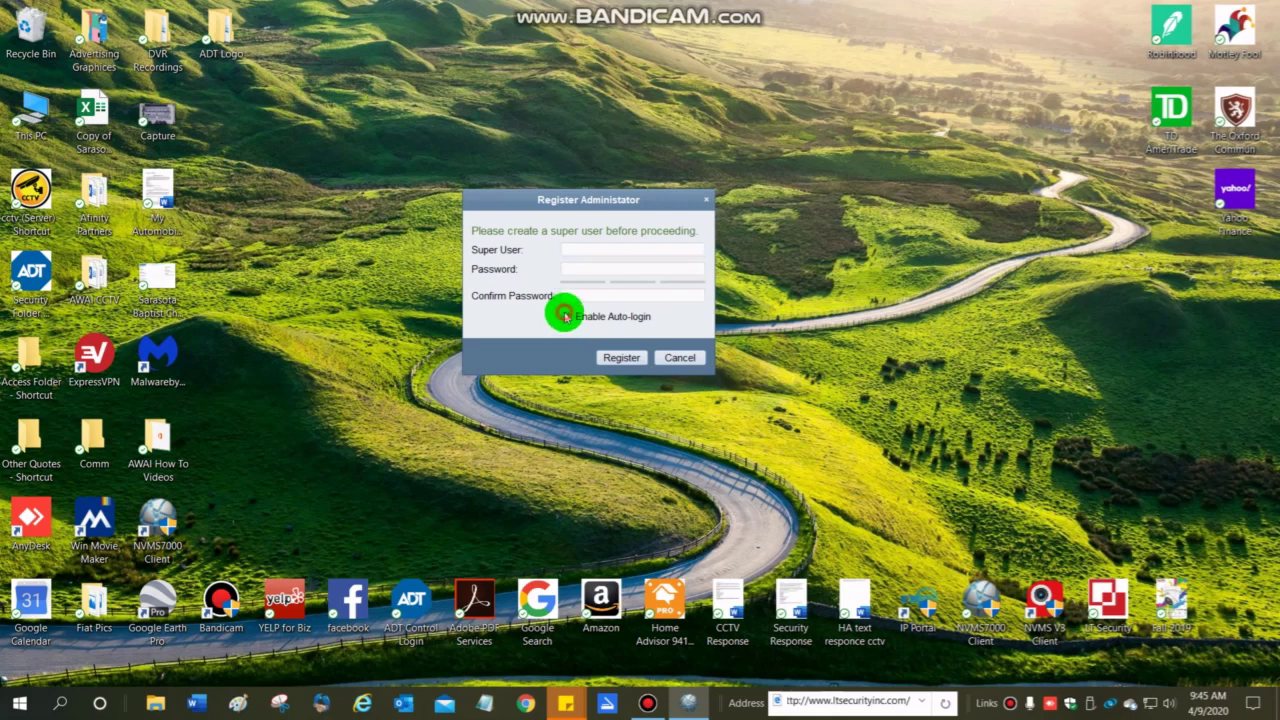
pyautogui.click(604, 250)
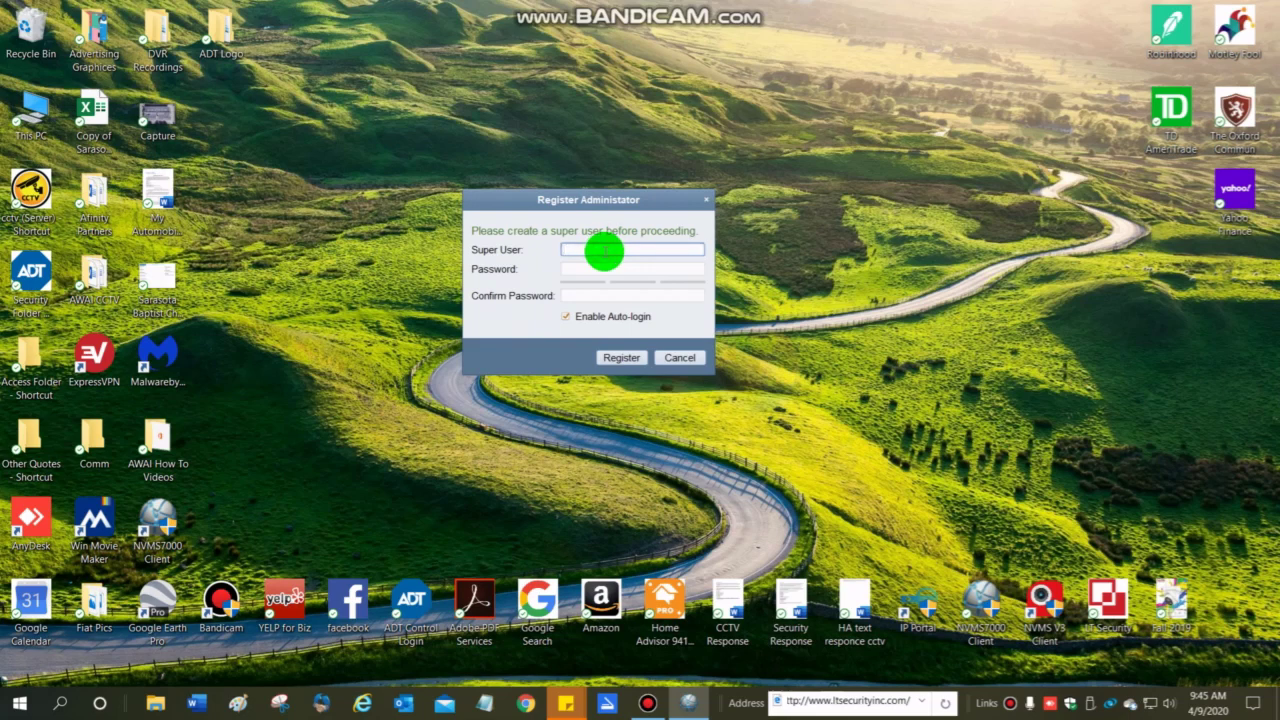
pyautogui.write('admin')
pyautogui.press('Tab')
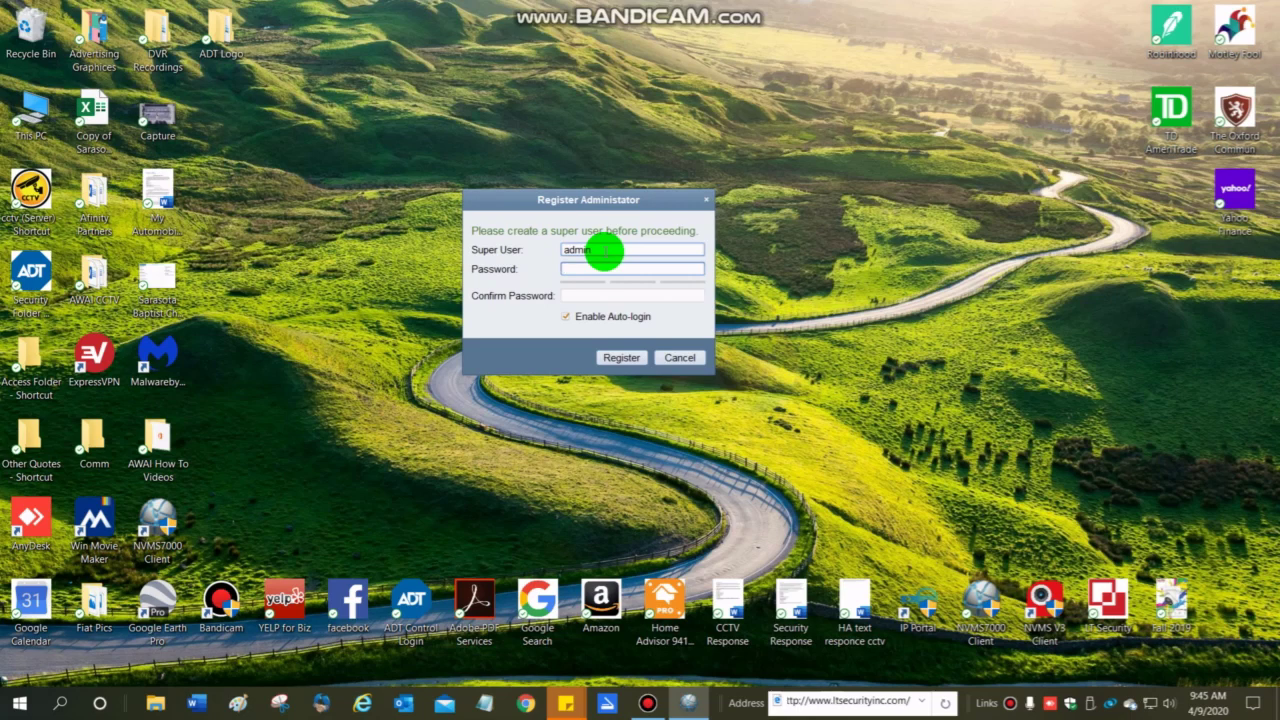
pyautogui.write('•••••••••')
pyautogui.press('Tab')
pyautogui.write('••••••')
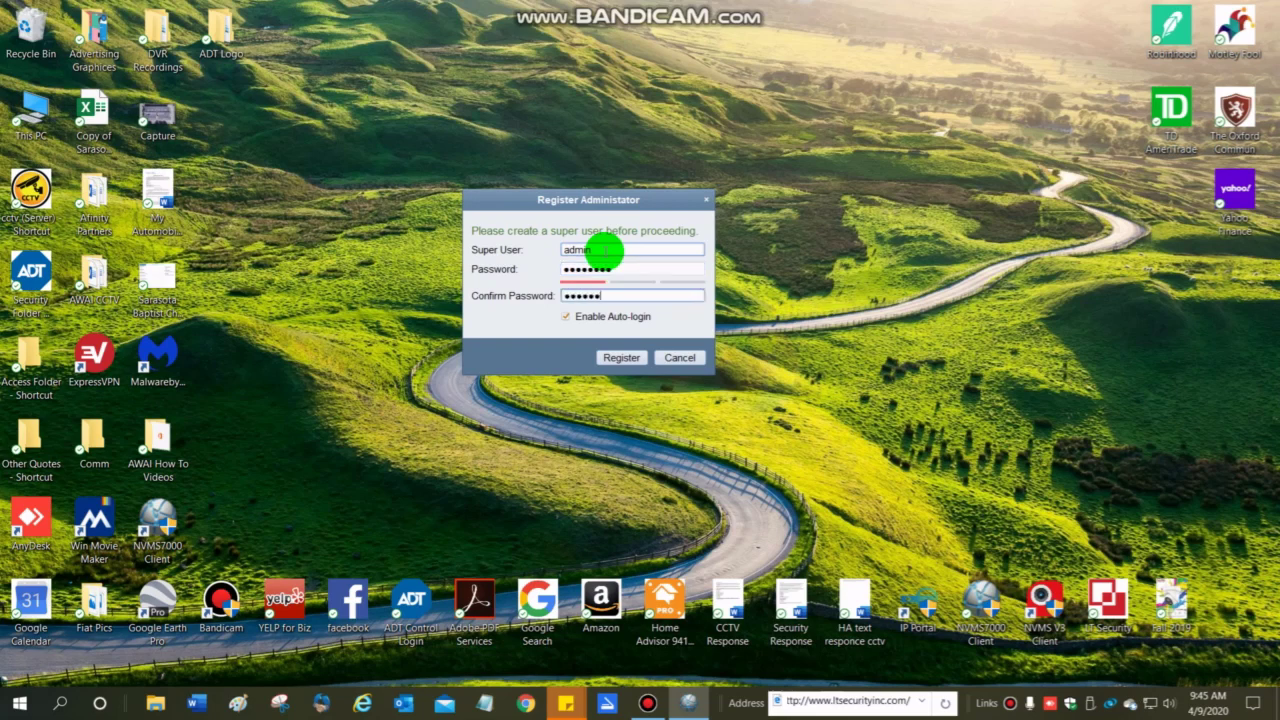
pyautogui.write('••')
pyautogui.click(611, 358)
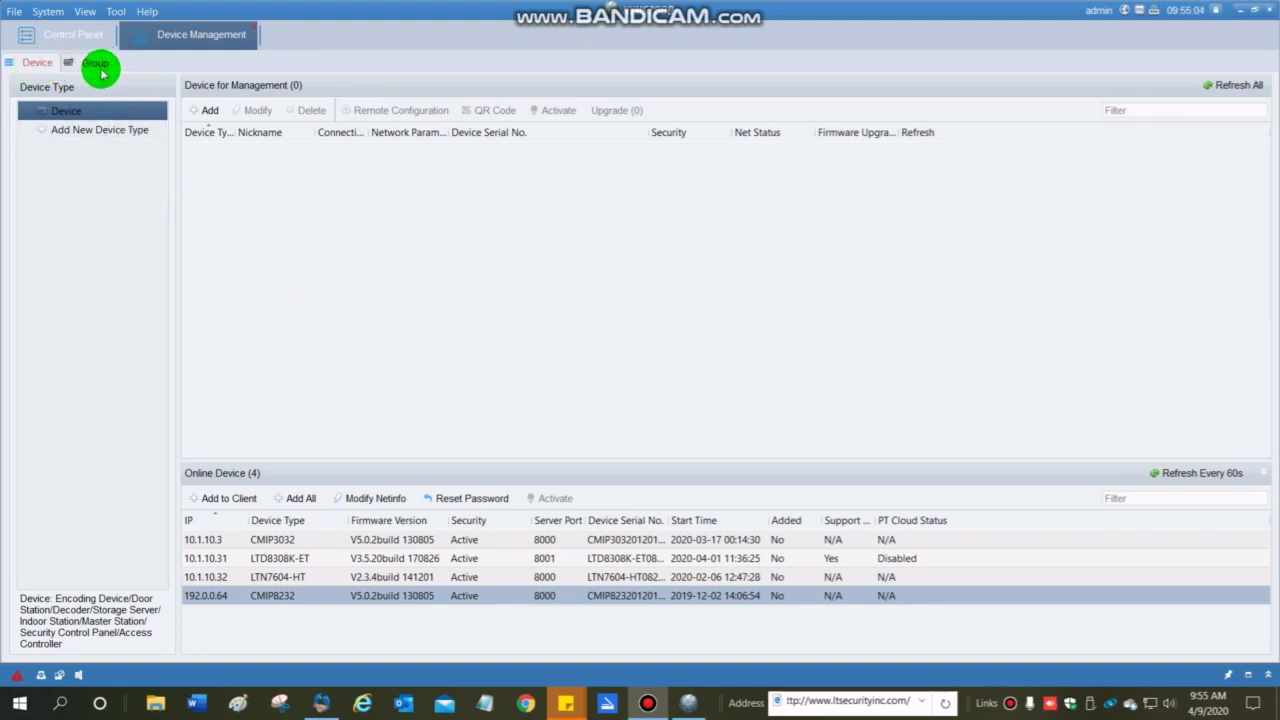
pyautogui.click(97, 65)
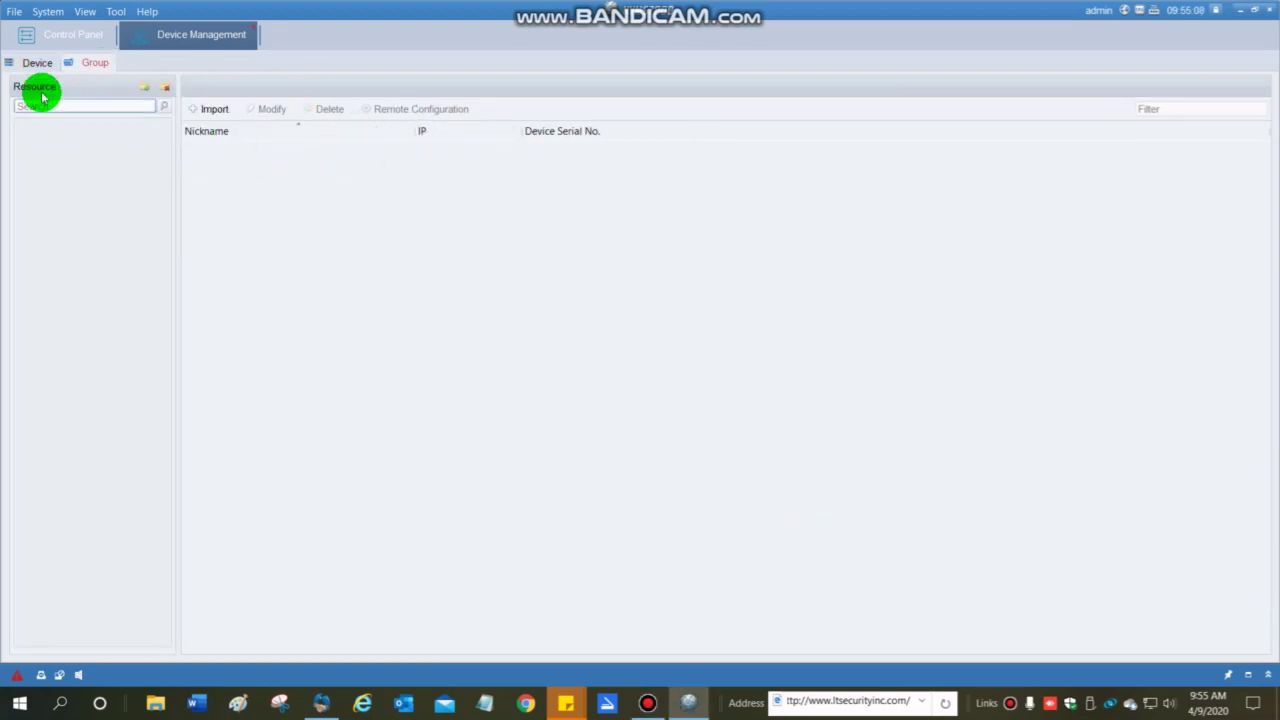
pyautogui.click(36, 64)
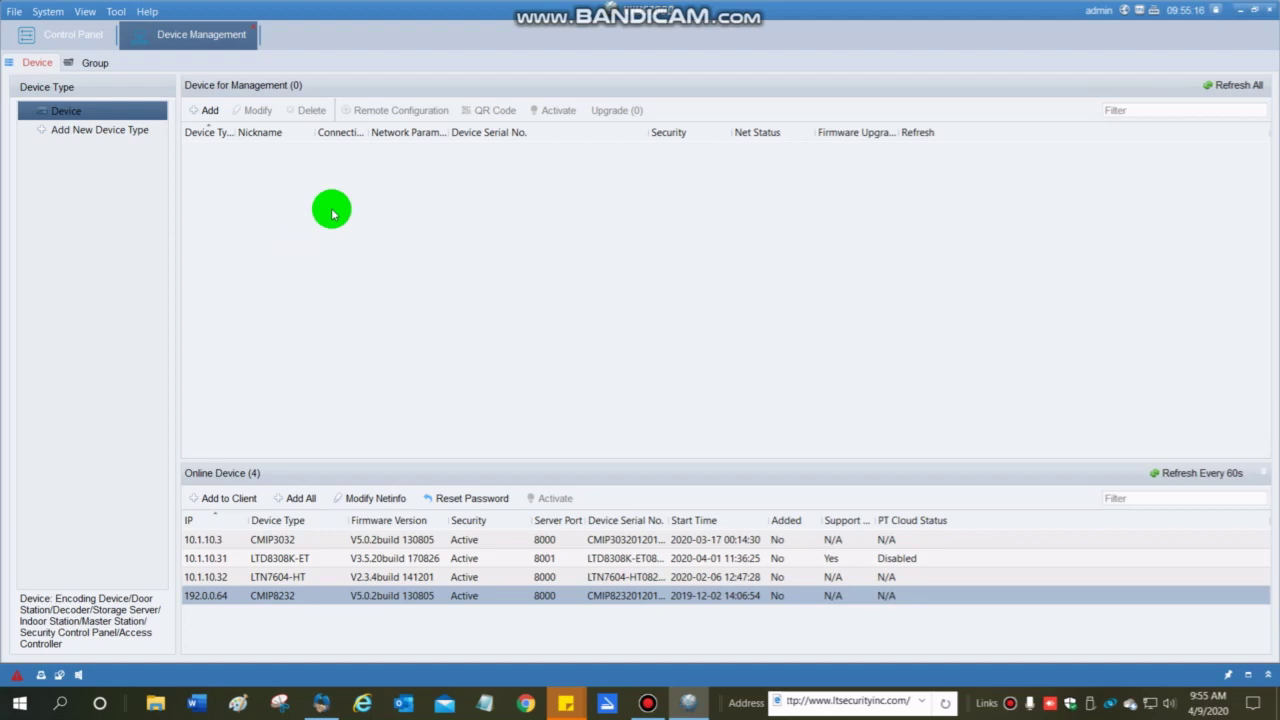
# Enter device Bart at bart.dvrlists.com, port 8000, with user admin and the device password.
pyautogui.click(205, 110)
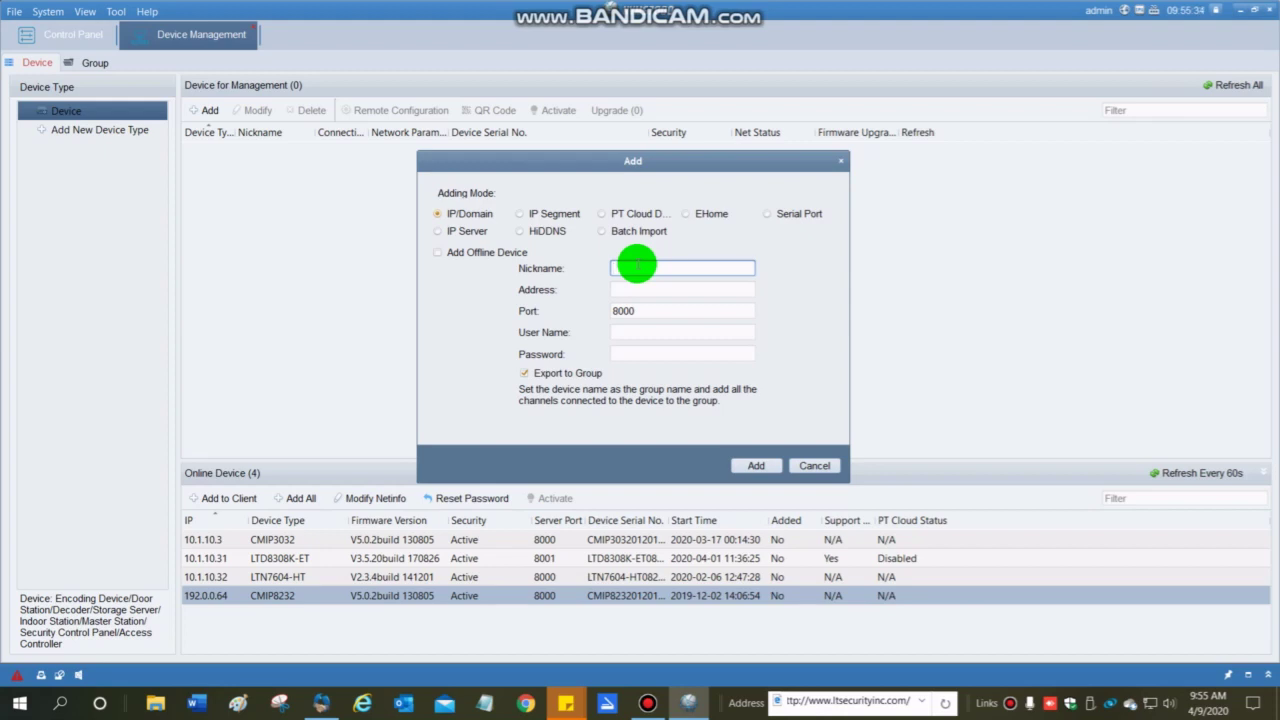
pyautogui.write('Bart')
pyautogui.press('Tab')
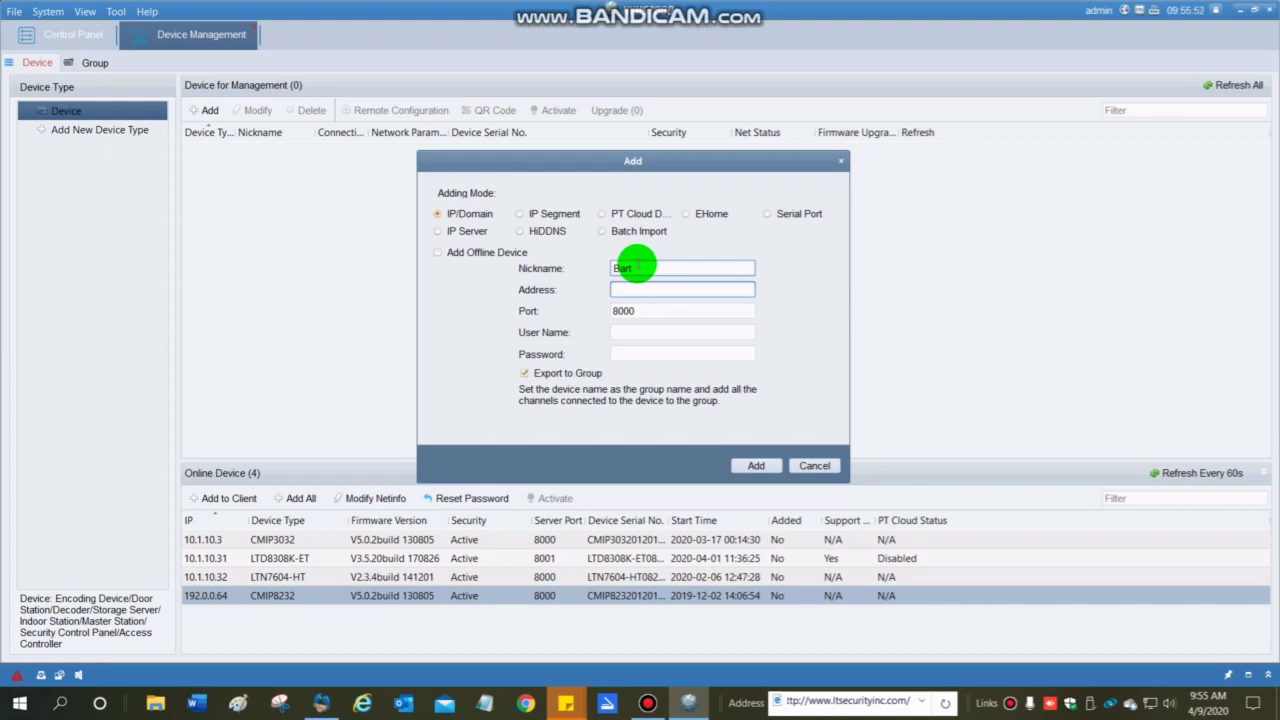
pyautogui.write('bart.dvrlists.com')
pyautogui.press('Tab')
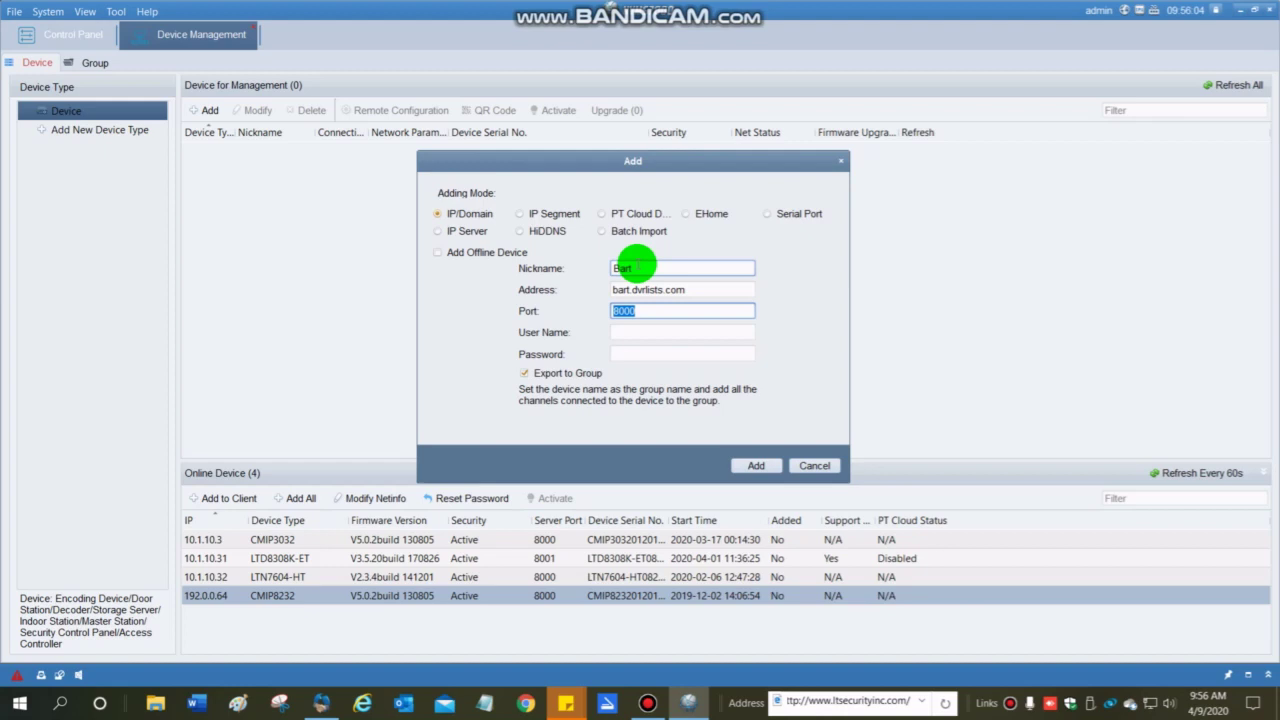
pyautogui.press('Tab')
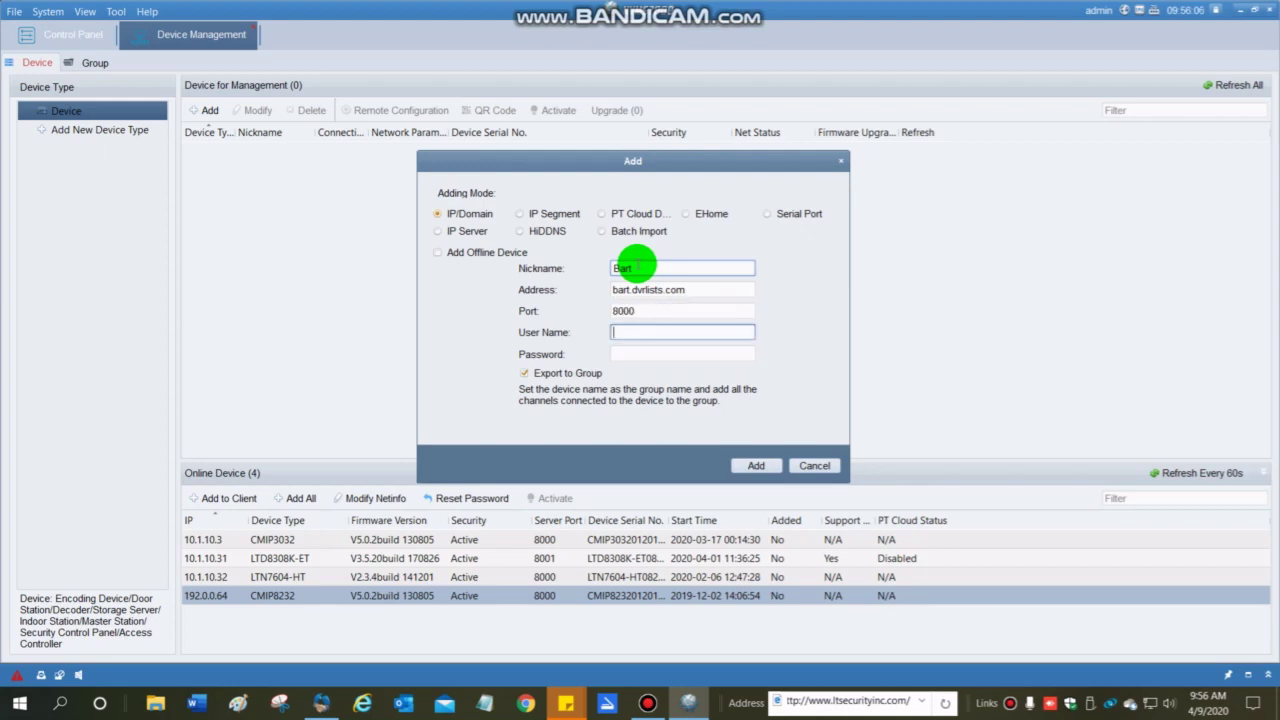
pyautogui.write('admin')
pyautogui.press('Tab')
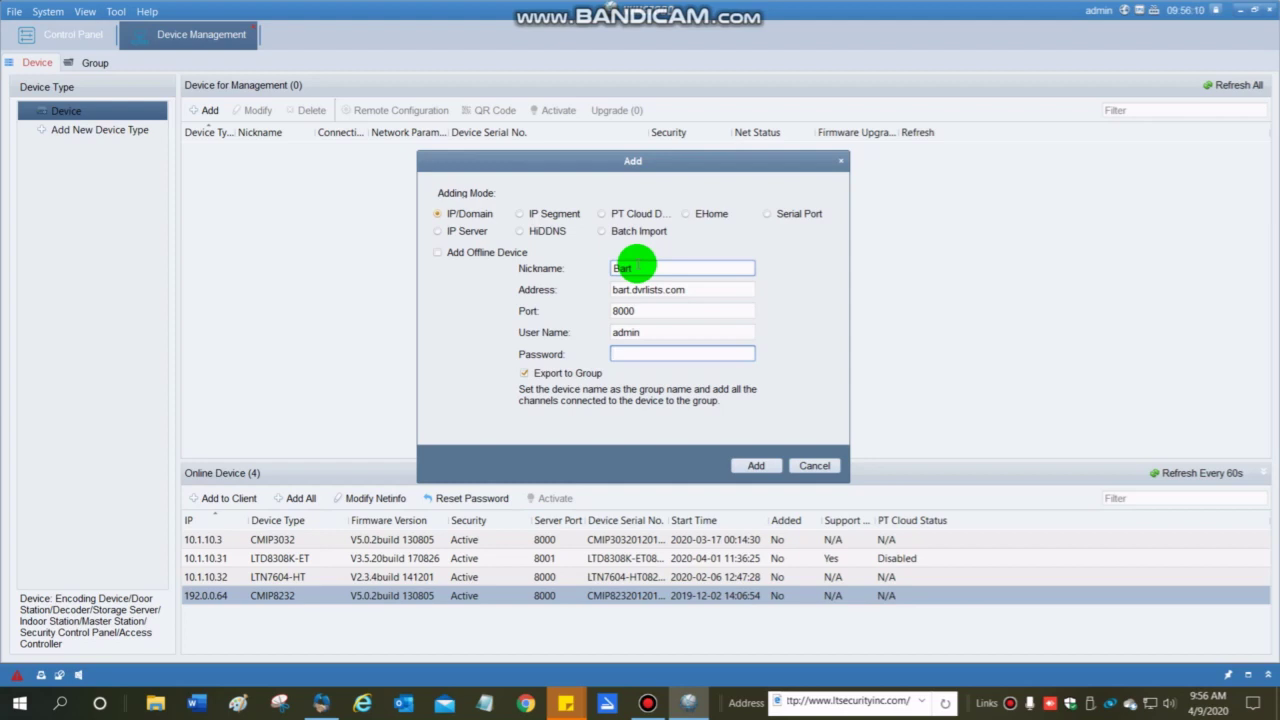
pyautogui.write('admin123')
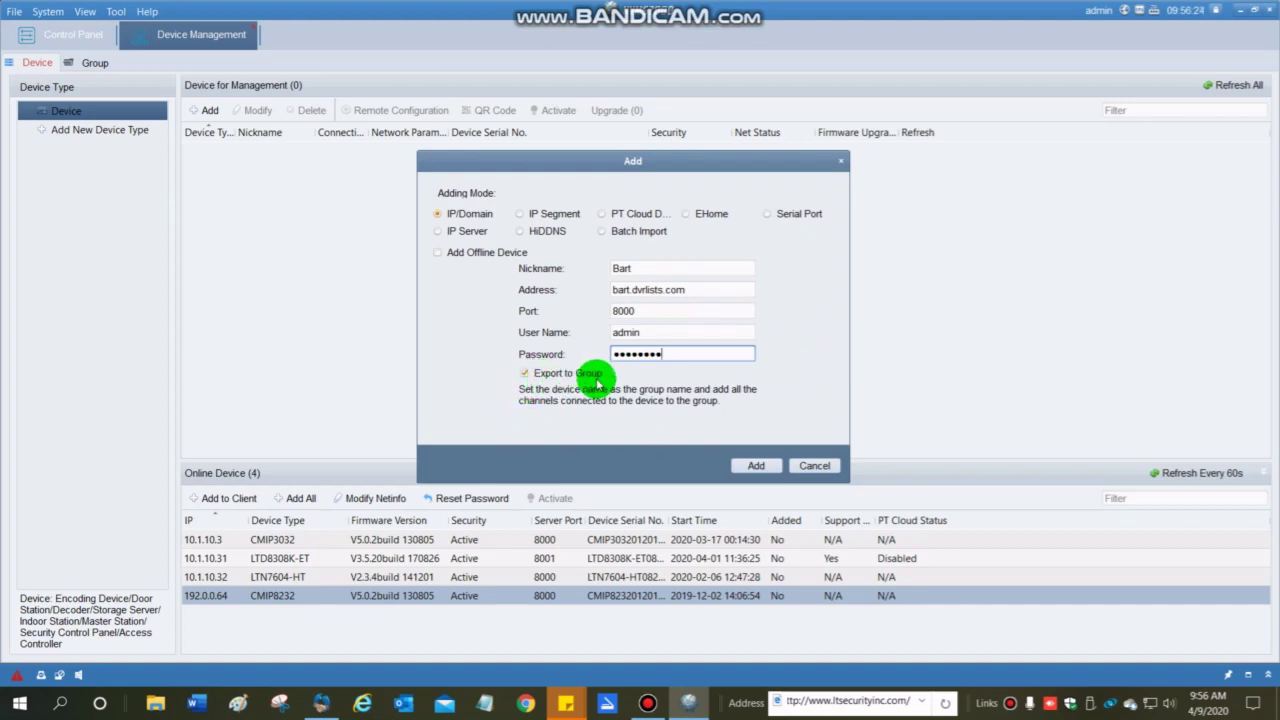
# Confirm the Add dialog to save the Bart DVR.
pyautogui.click(755, 466)
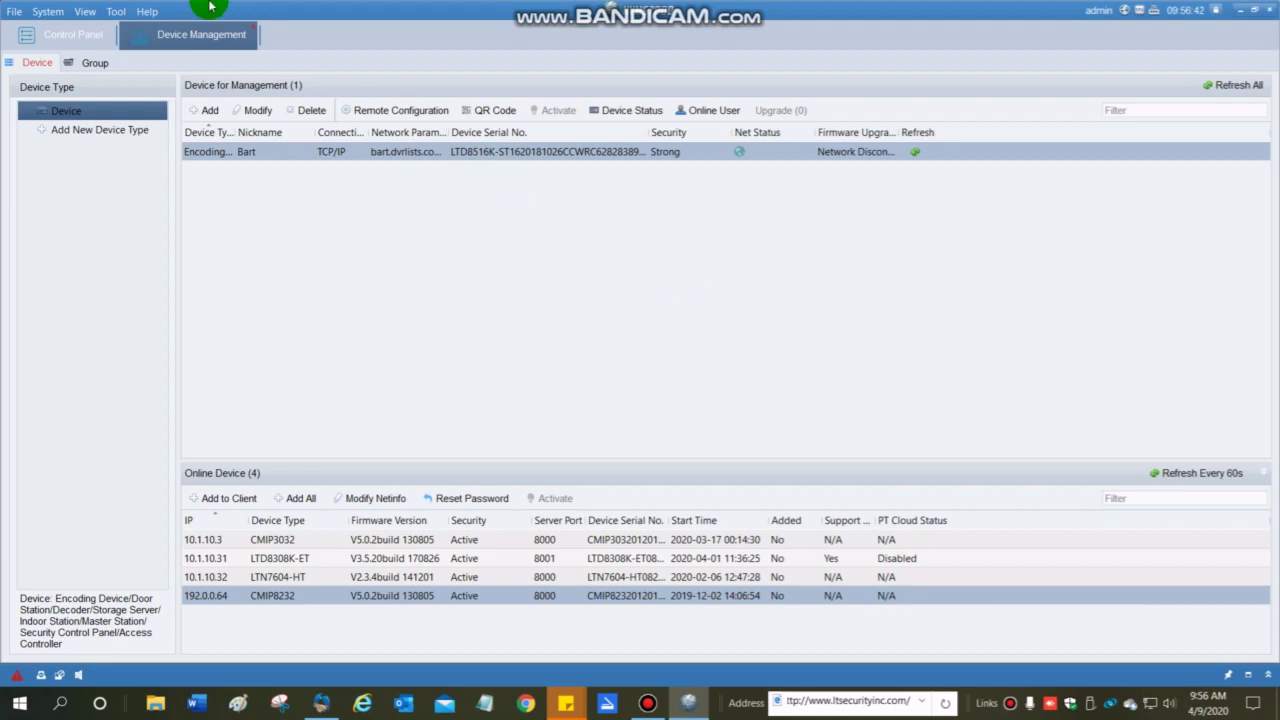
# From the Control Panel, open Main View and collapse the Bart node in the Camera tree.
pyautogui.click(51, 41)
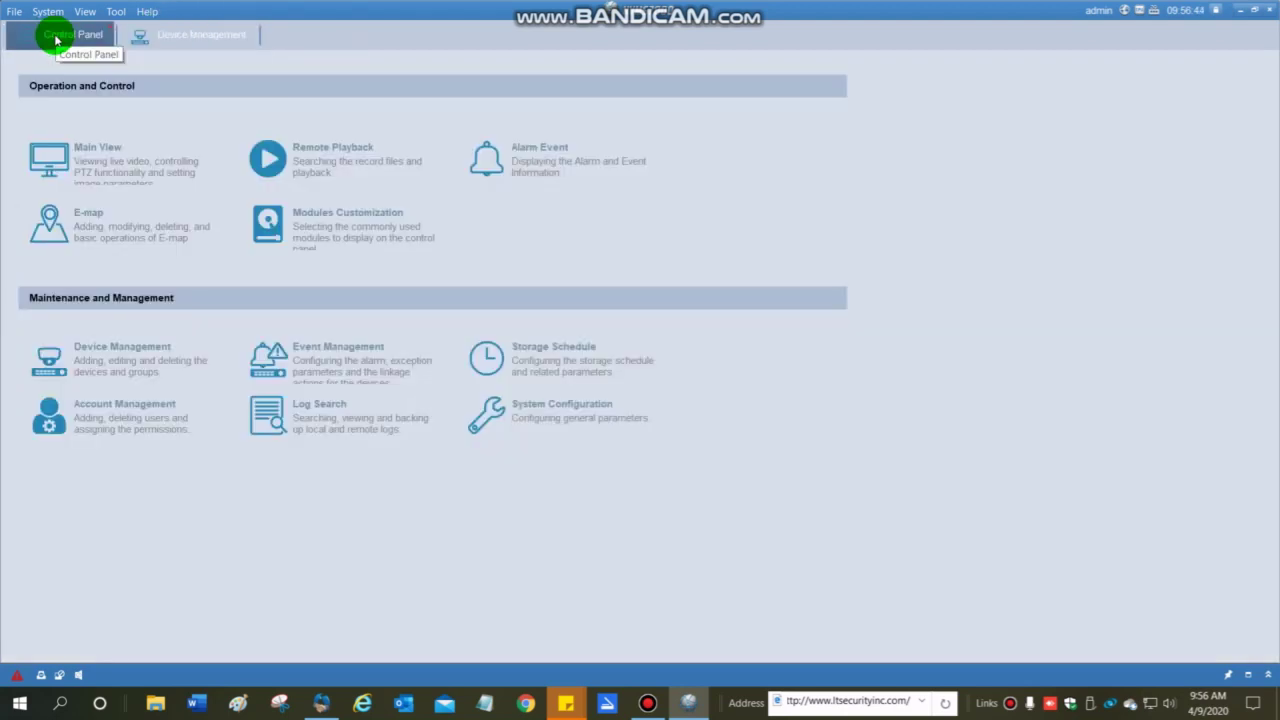
pyautogui.click(111, 170)
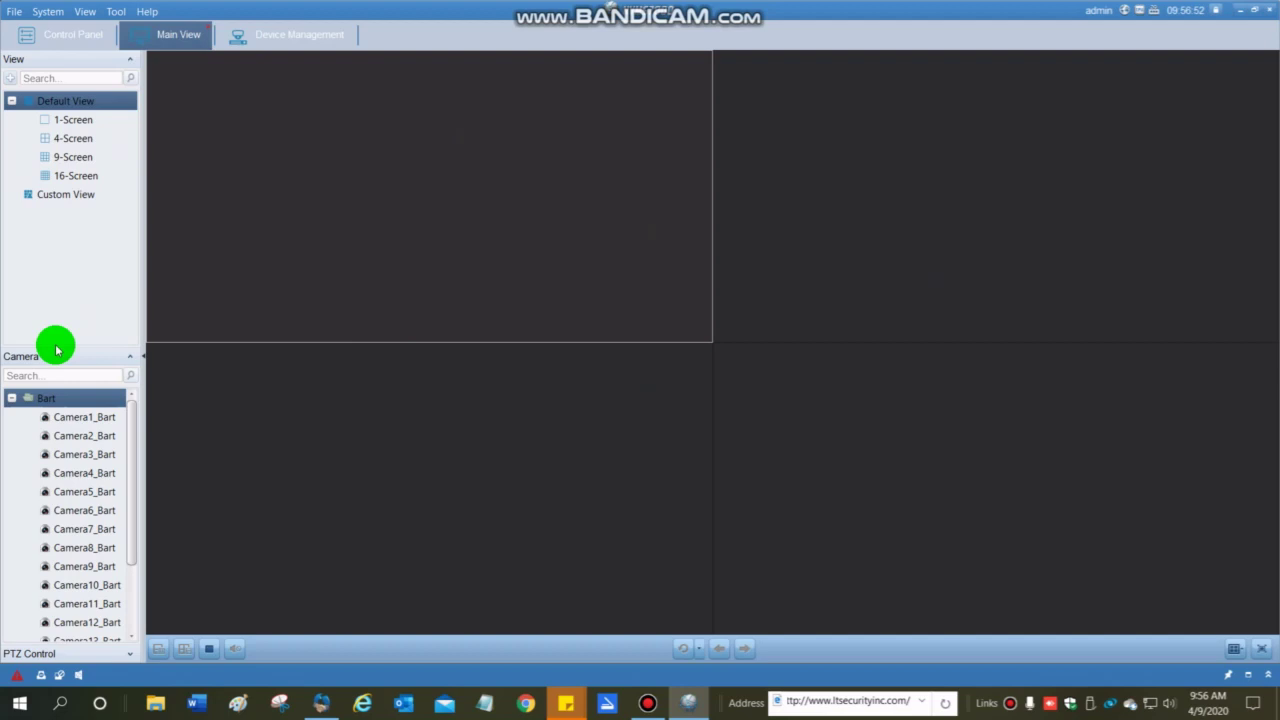
pyautogui.click(11, 398)
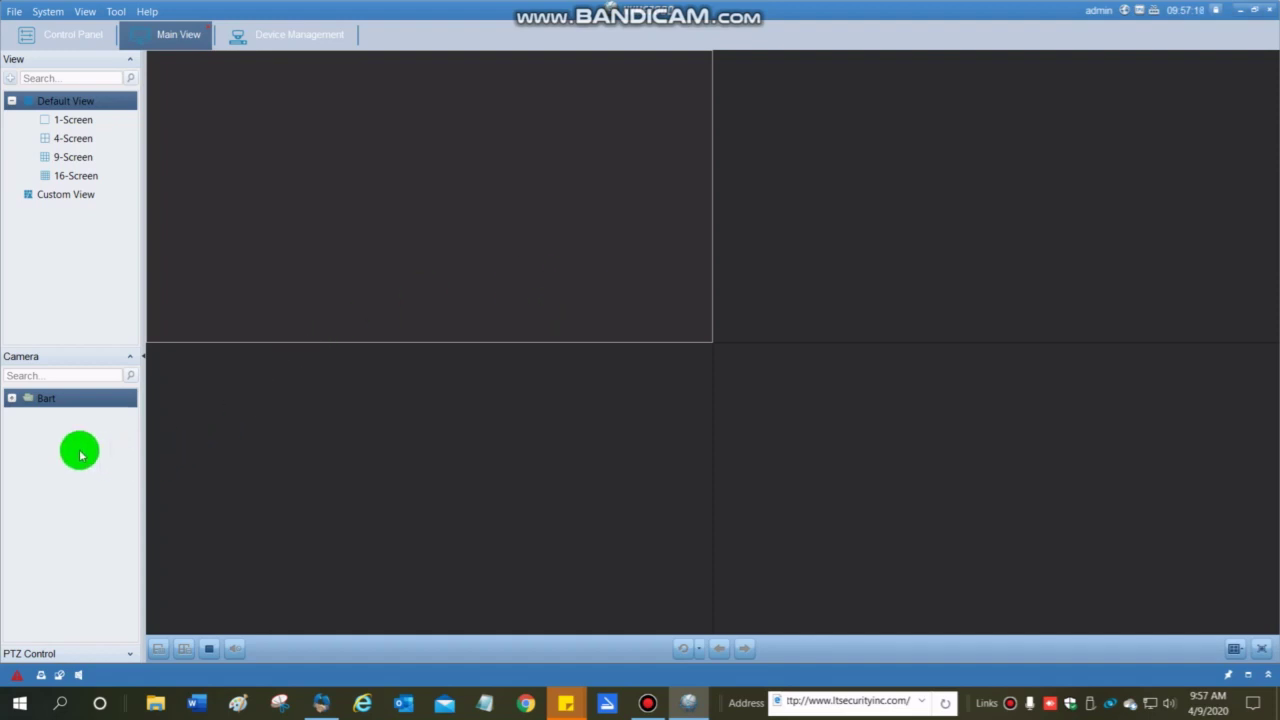
# Place Bart's Camera1, Camera2, Camera6 and Camera9 into the four live panes.
pyautogui.click(12, 399)
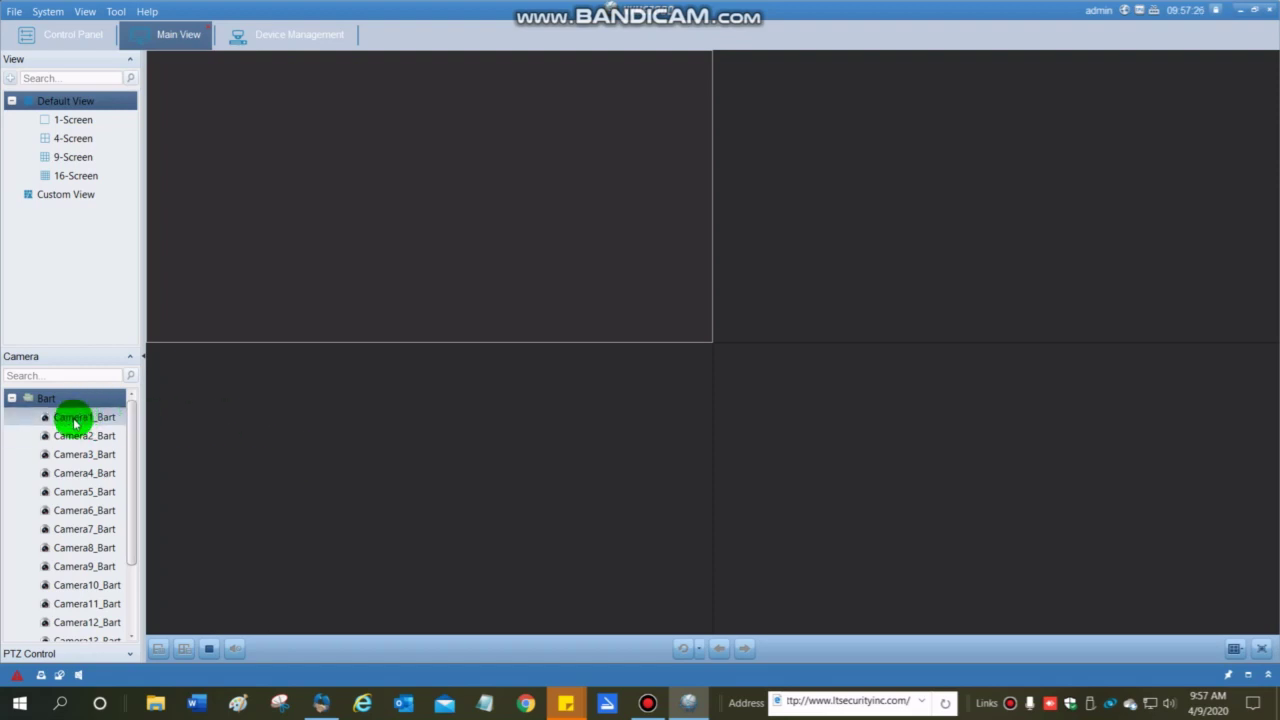
pyautogui.moveTo(74, 423); pyautogui.dragTo(375, 195)
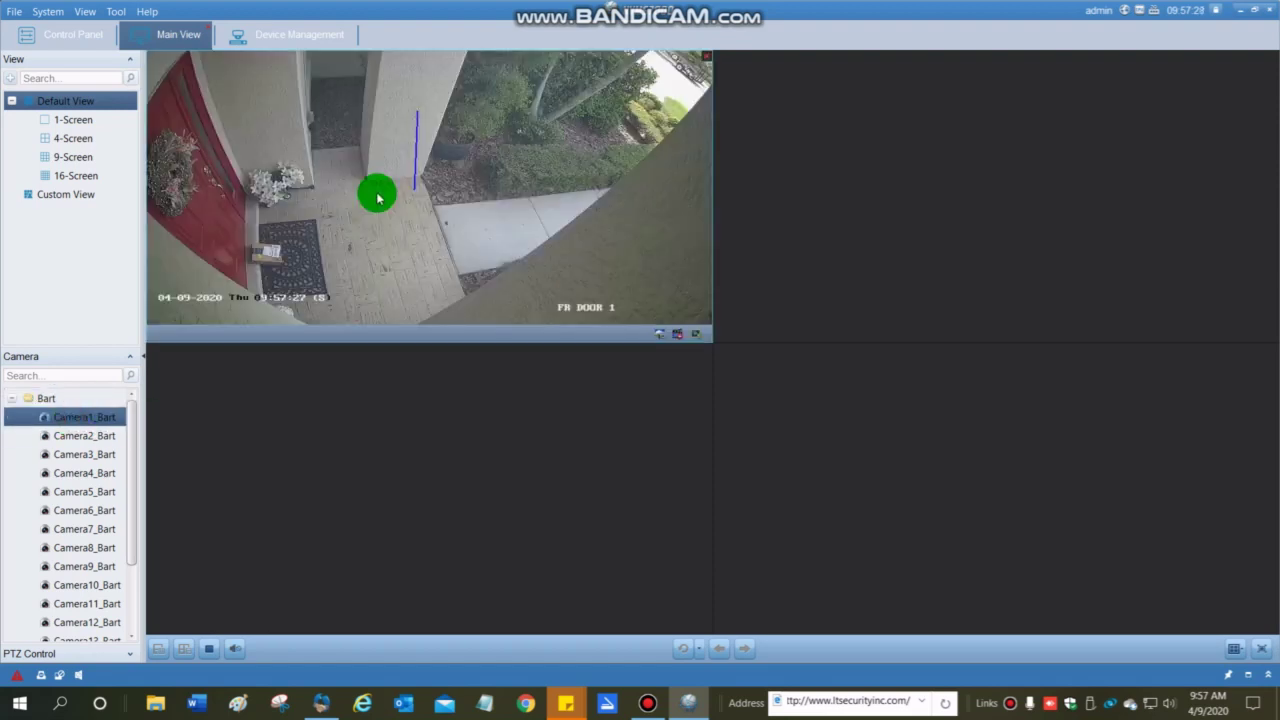
pyautogui.moveTo(72, 443); pyautogui.dragTo(818, 165)
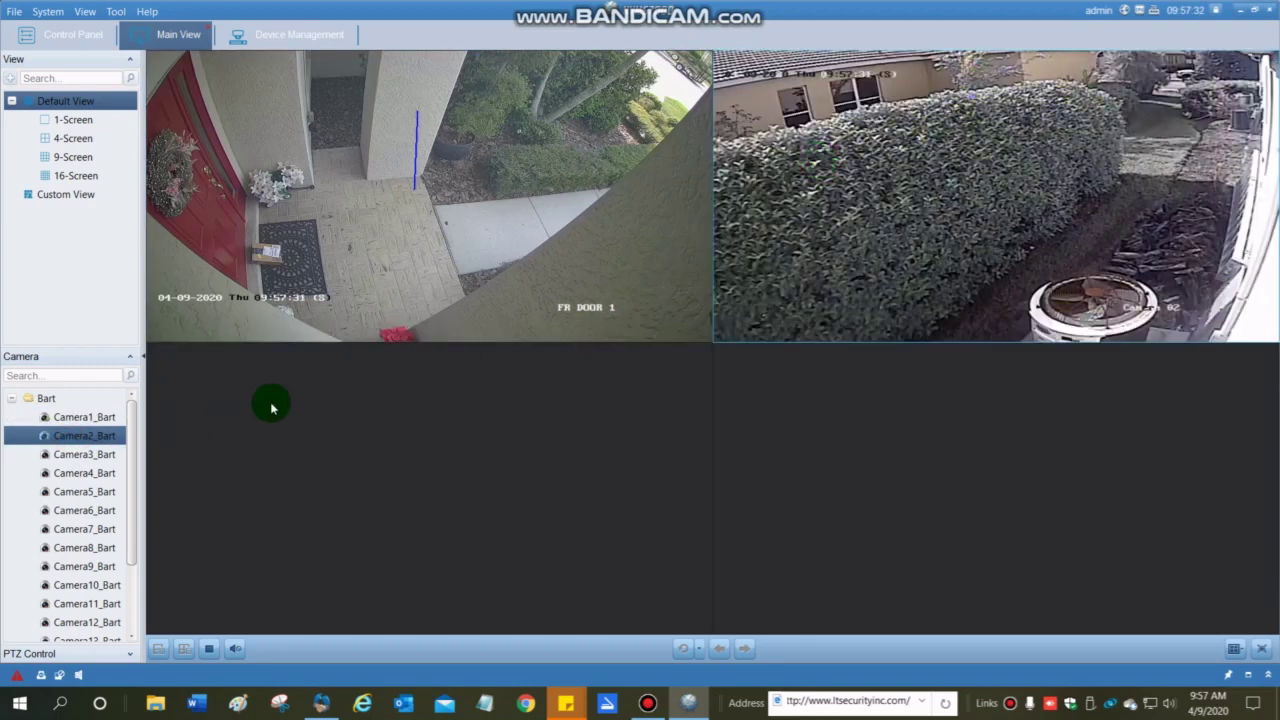
pyautogui.moveTo(86, 510); pyautogui.dragTo(358, 468)
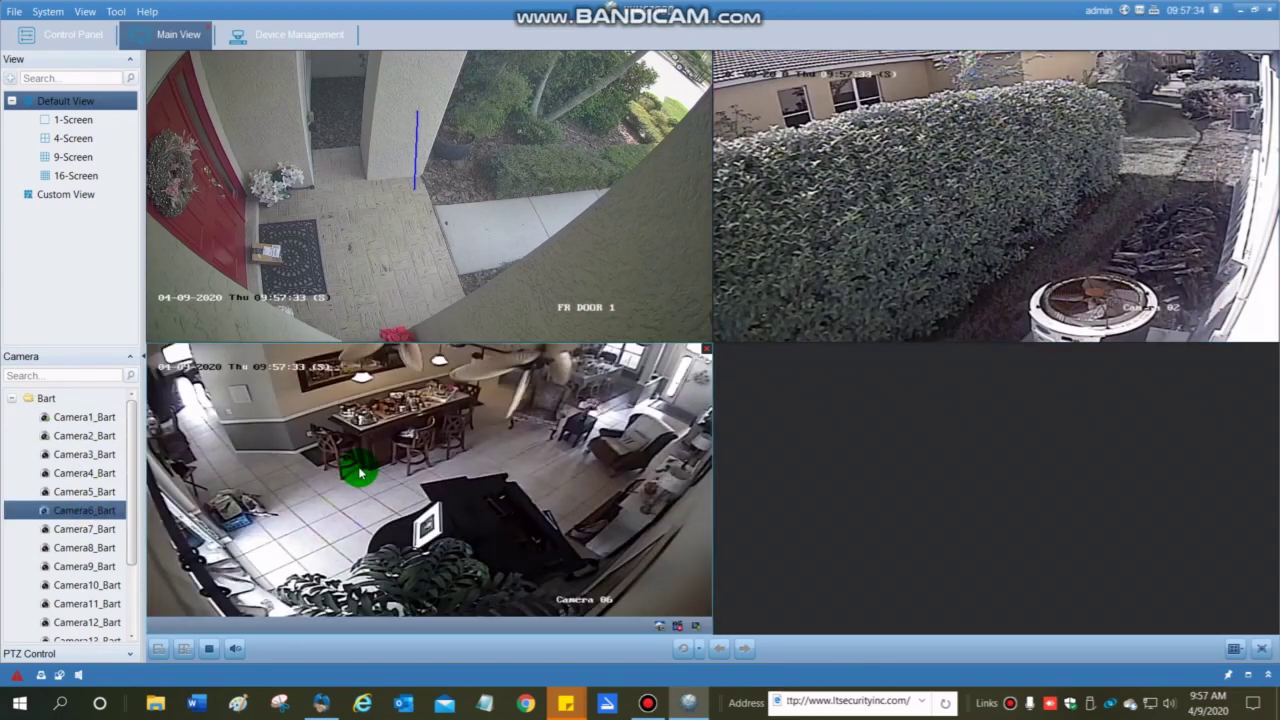
pyautogui.moveTo(74, 566); pyautogui.dragTo(812, 500)
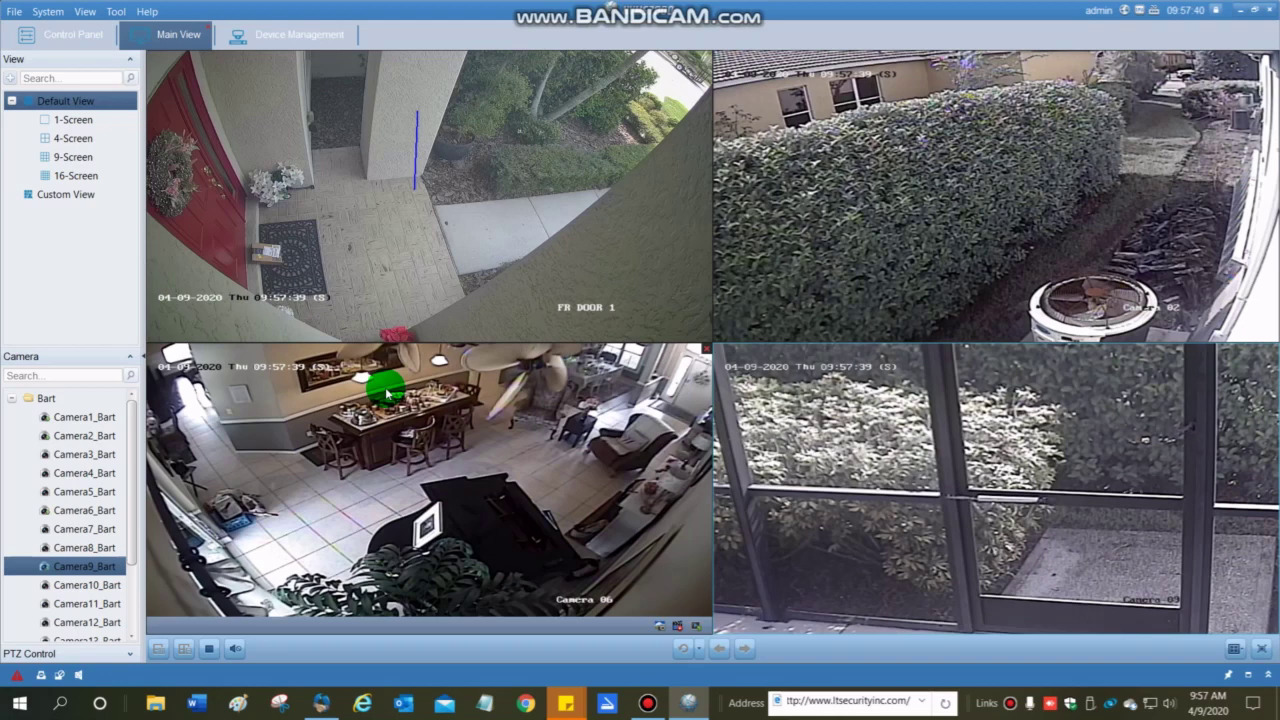
# Start all of Bart's cameras in a multi-pane grid and stop both VIDEO LOSS tiles.
pyautogui.click(32, 400)
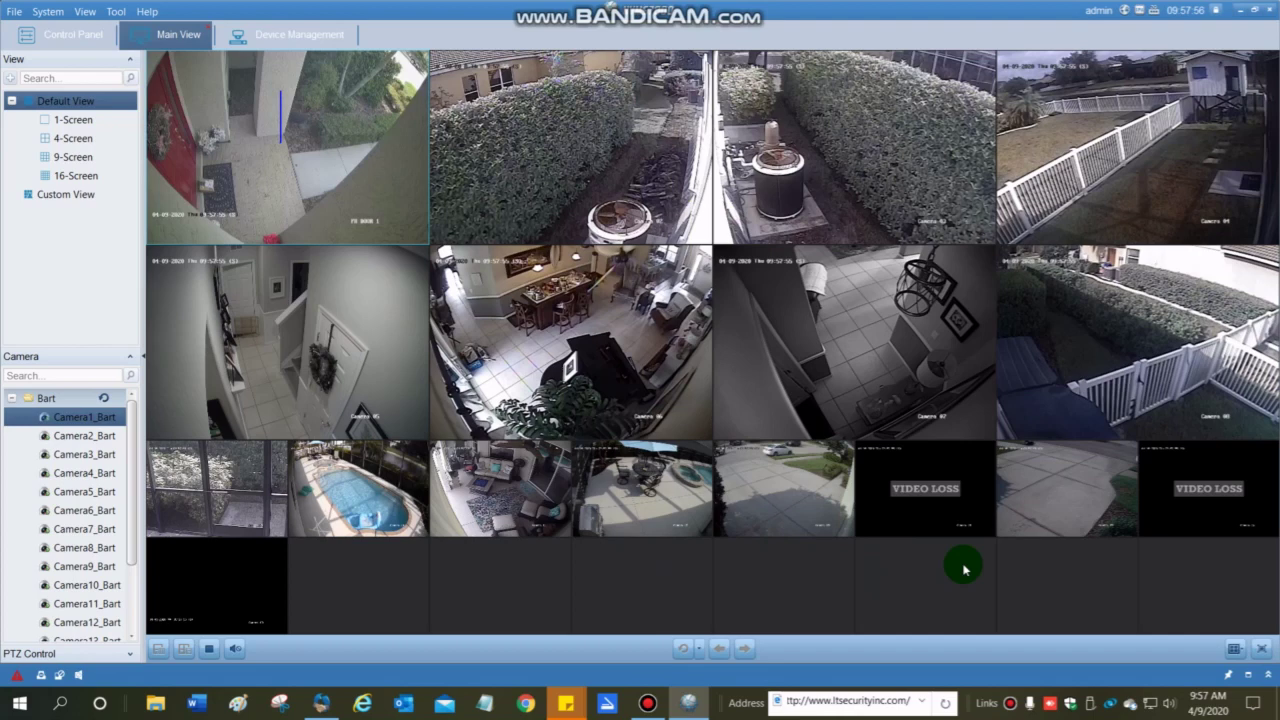
pyautogui.moveTo(1238, 482)
pyautogui.click(1268, 461)
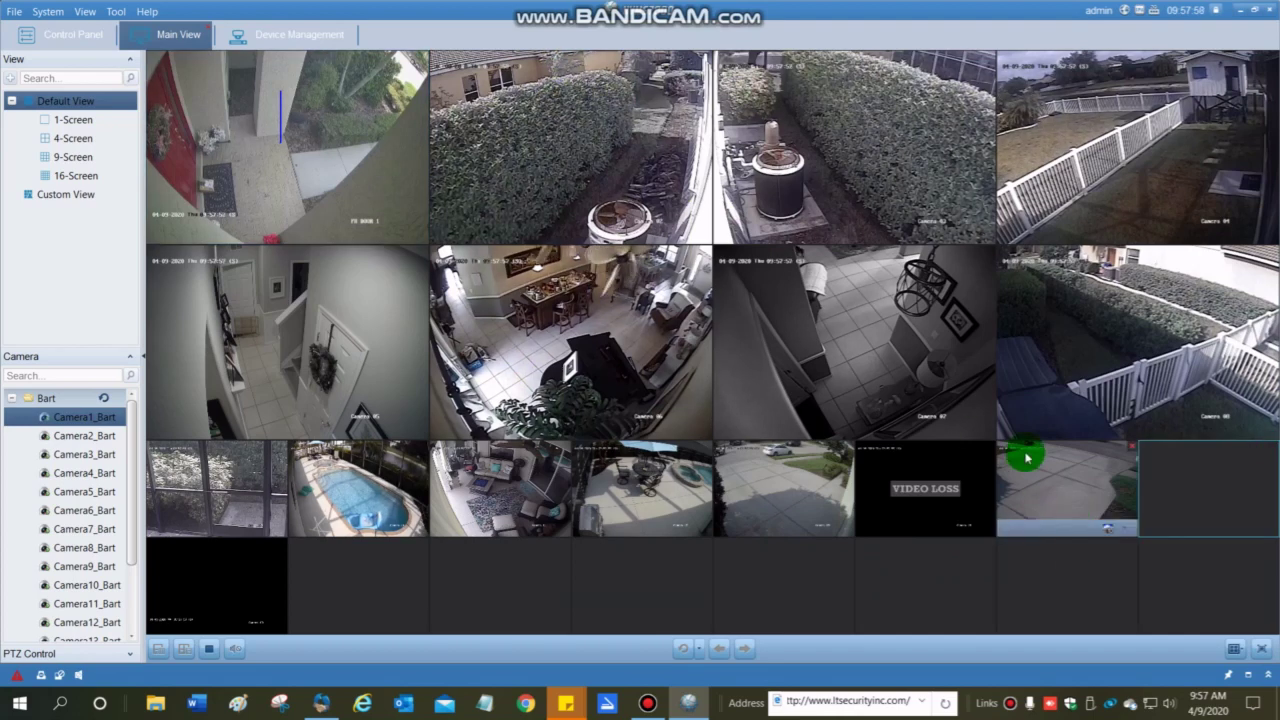
pyautogui.click(990, 453)
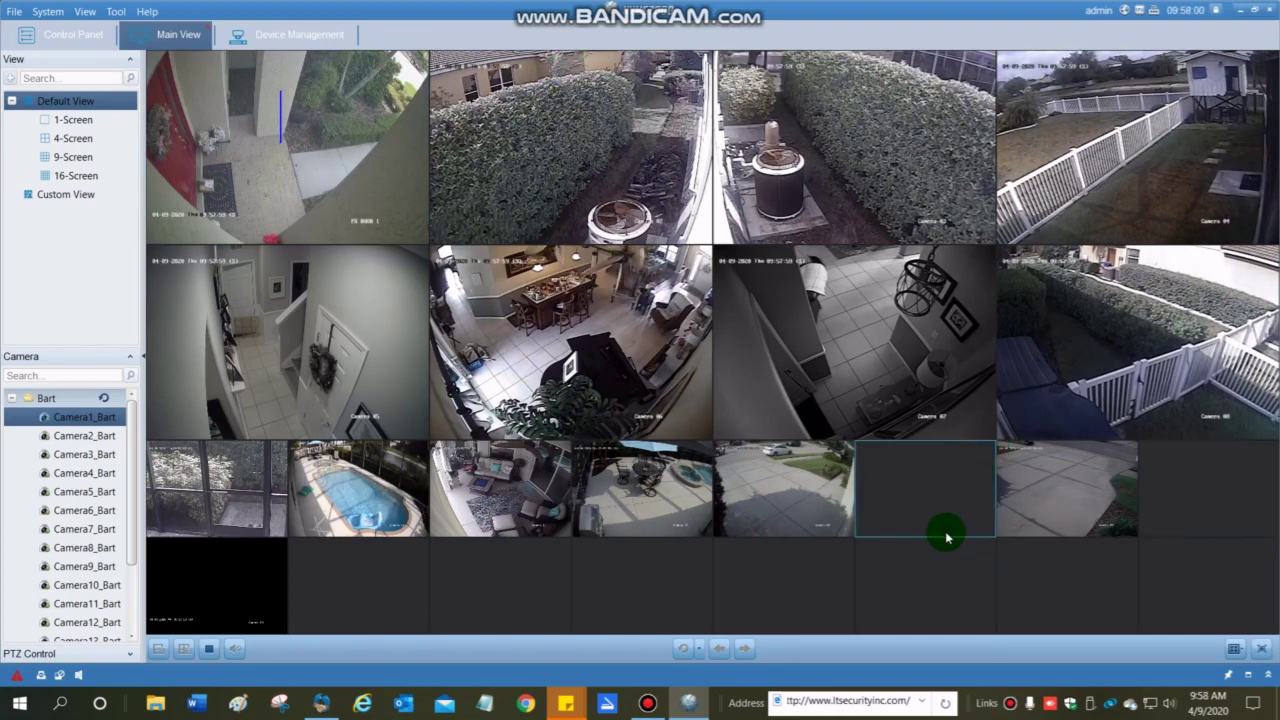
pyautogui.moveTo(842, 487)
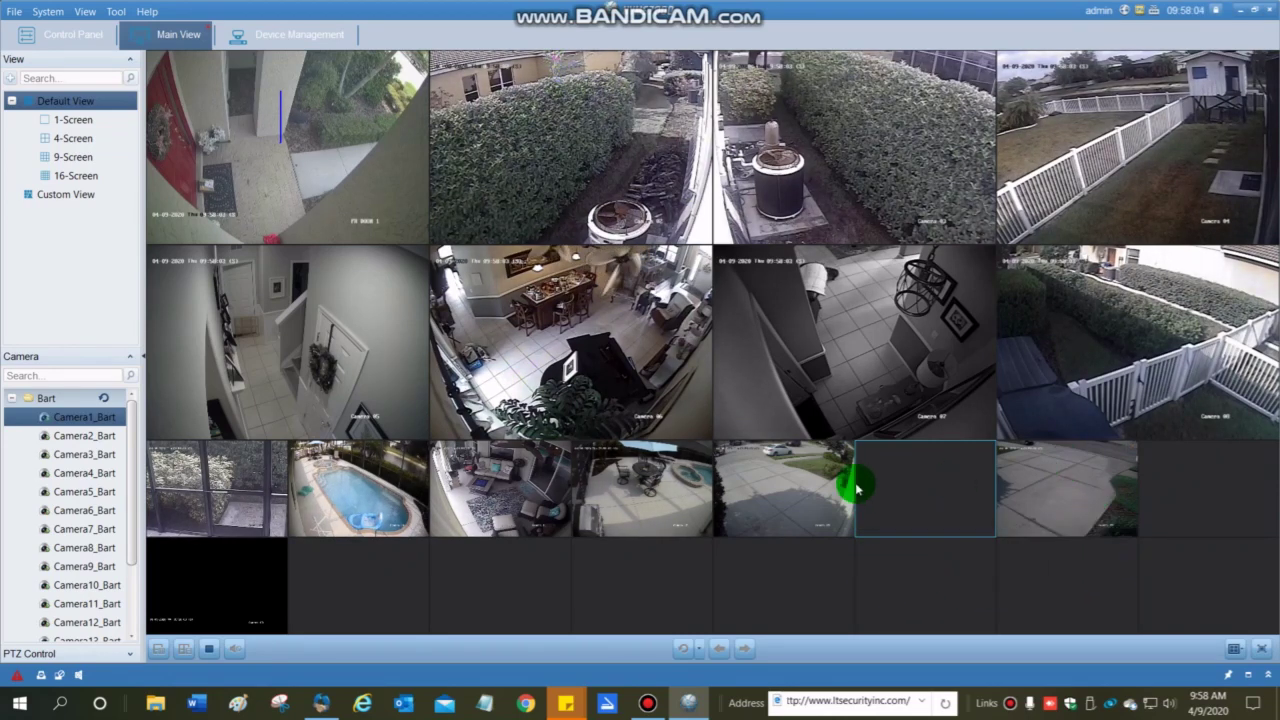
# Move the driveway feed into the empty third-row tile and clear the black bottom-left feed.
pyautogui.moveTo(1080, 480); pyautogui.dragTo(945, 492)
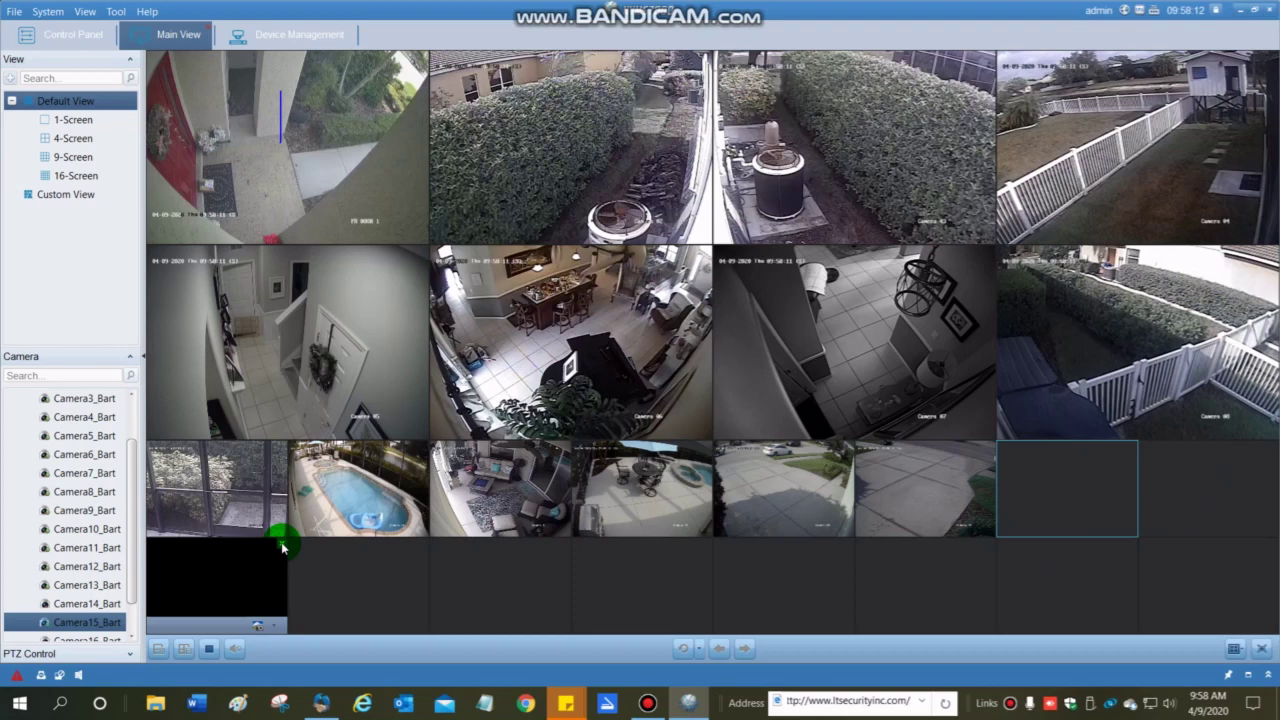
pyautogui.moveTo(283, 540); pyautogui.dragTo(311, 595)
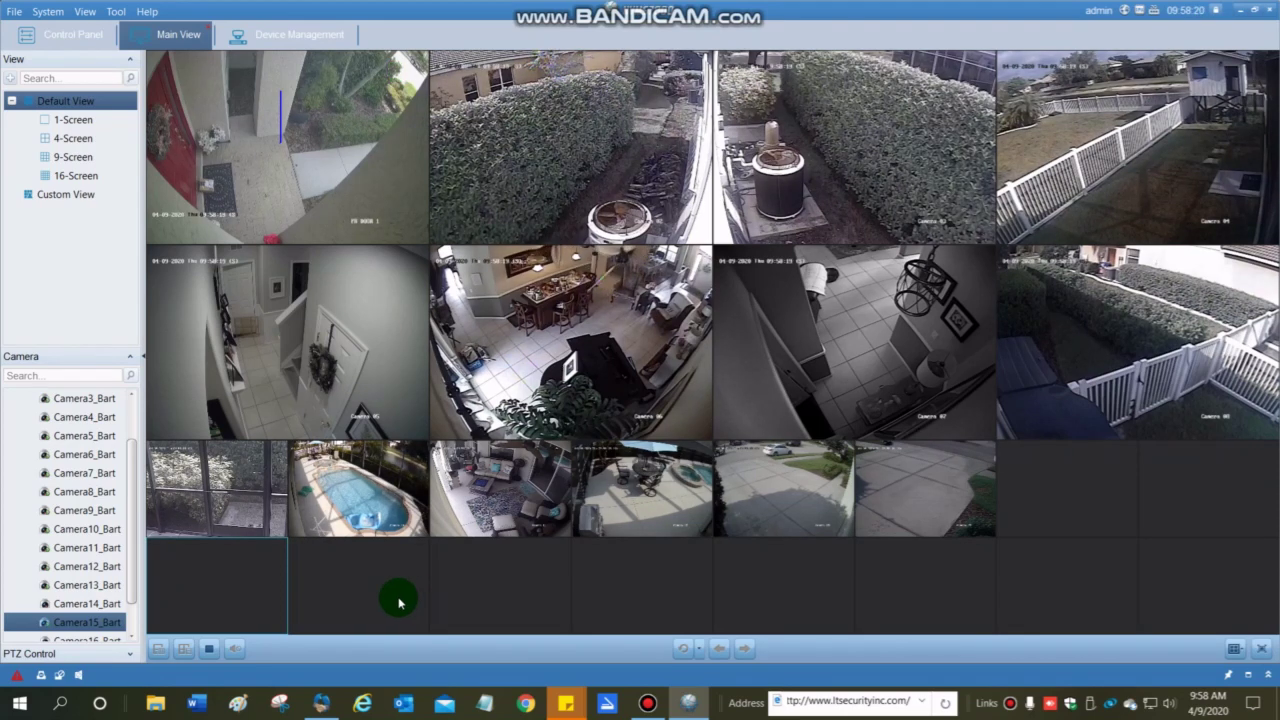
pyautogui.moveTo(489, 520)
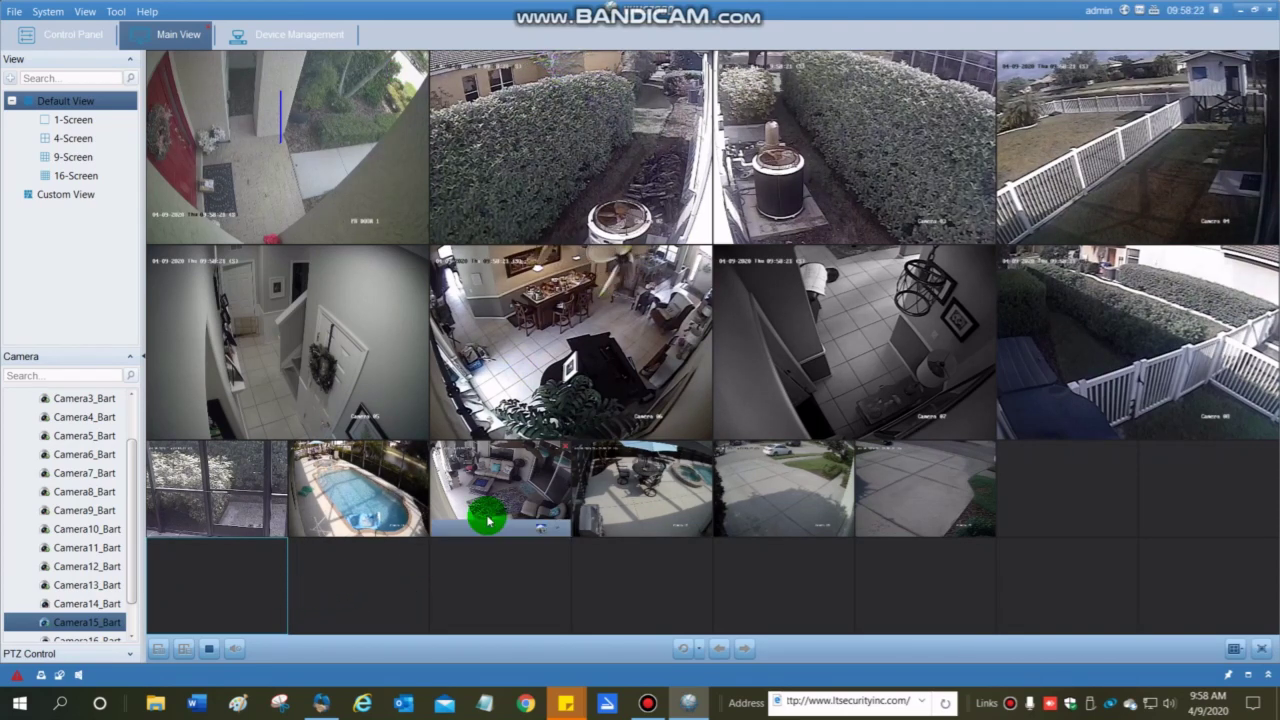